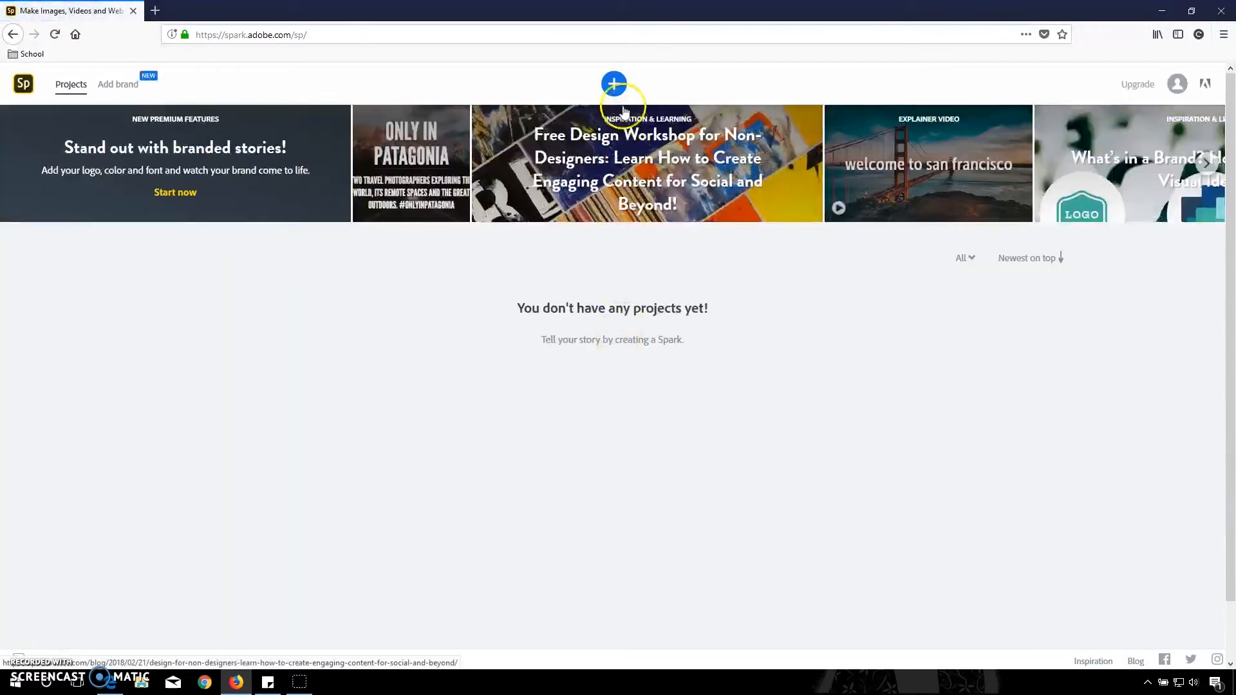
Step: Create a new video project from scratch, titled with the storyteller's first name followed by "Story"
left_click(618, 86)
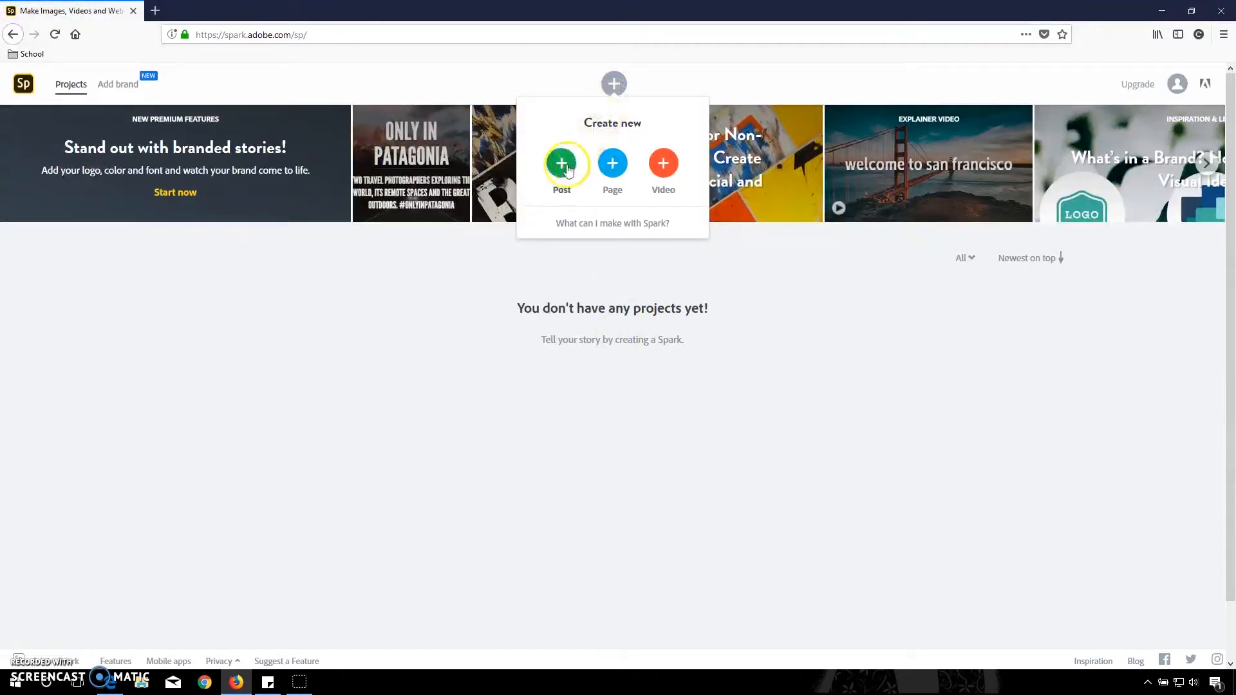
left_click(663, 167)
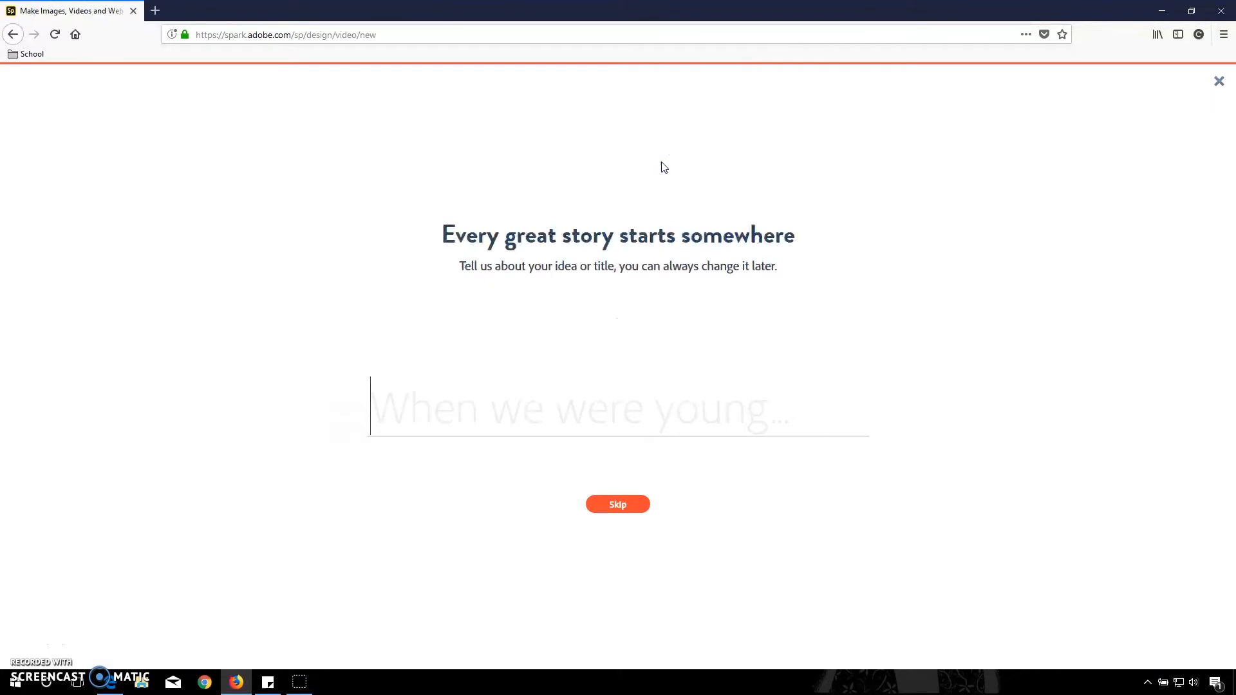
type("Leo's Story")
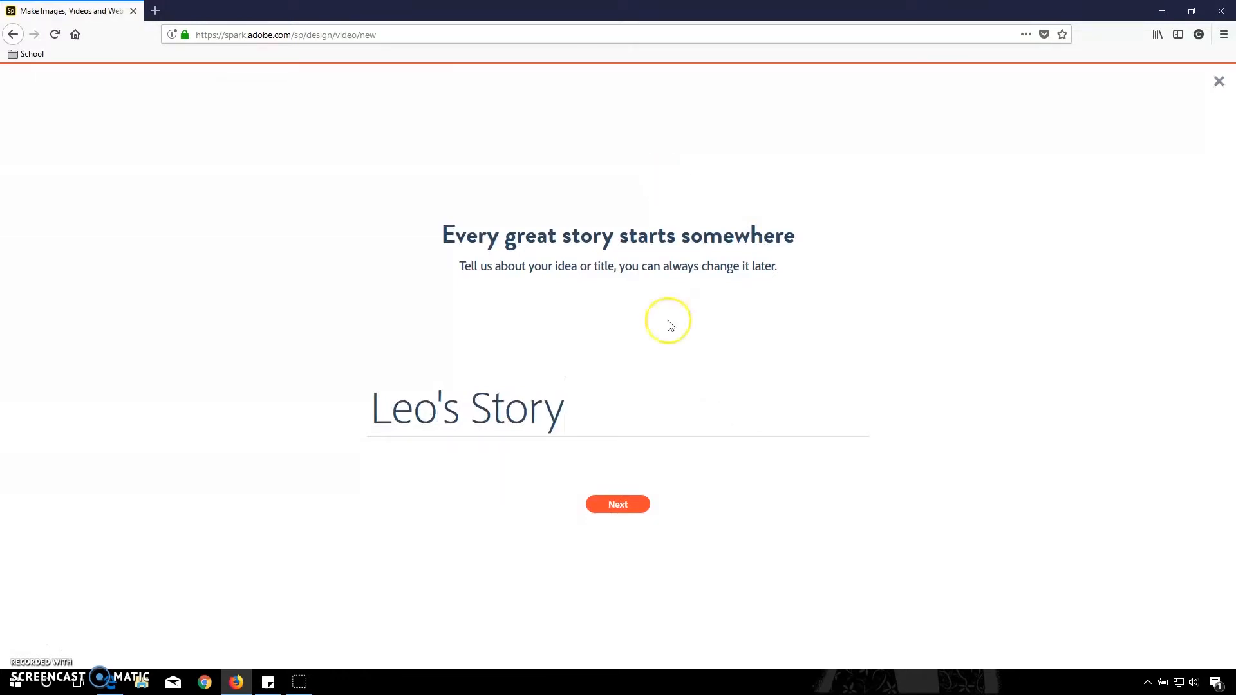
left_click(622, 506)
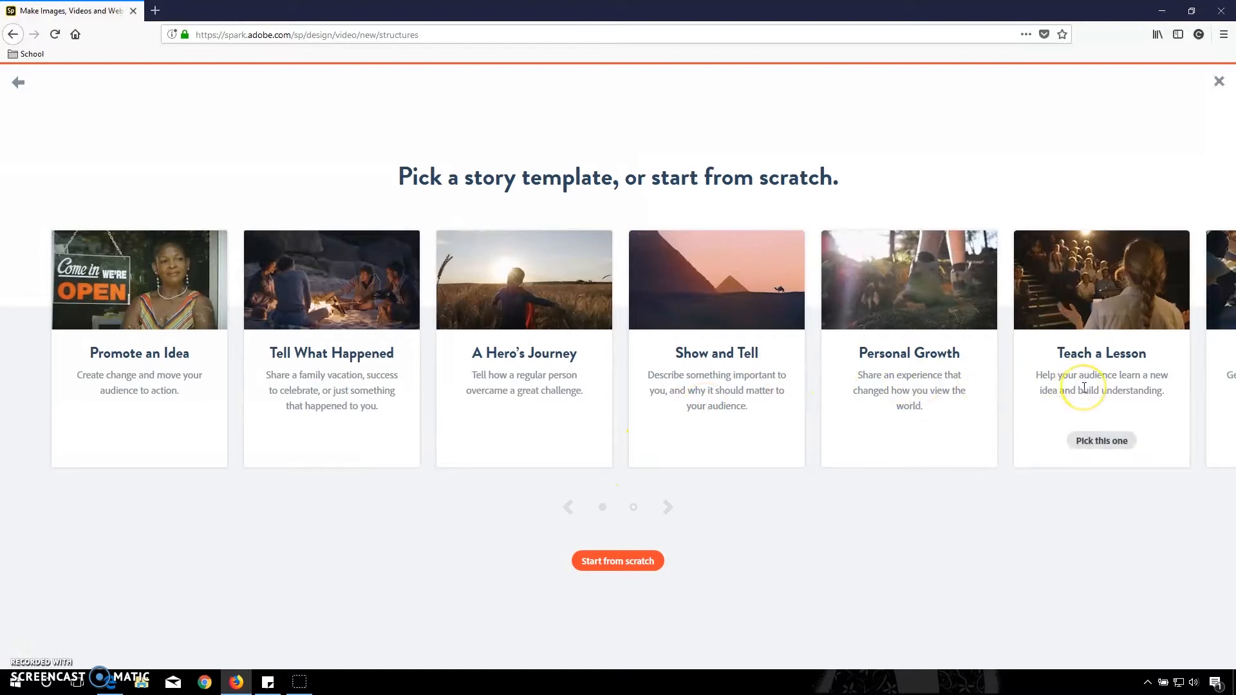
left_click(625, 571)
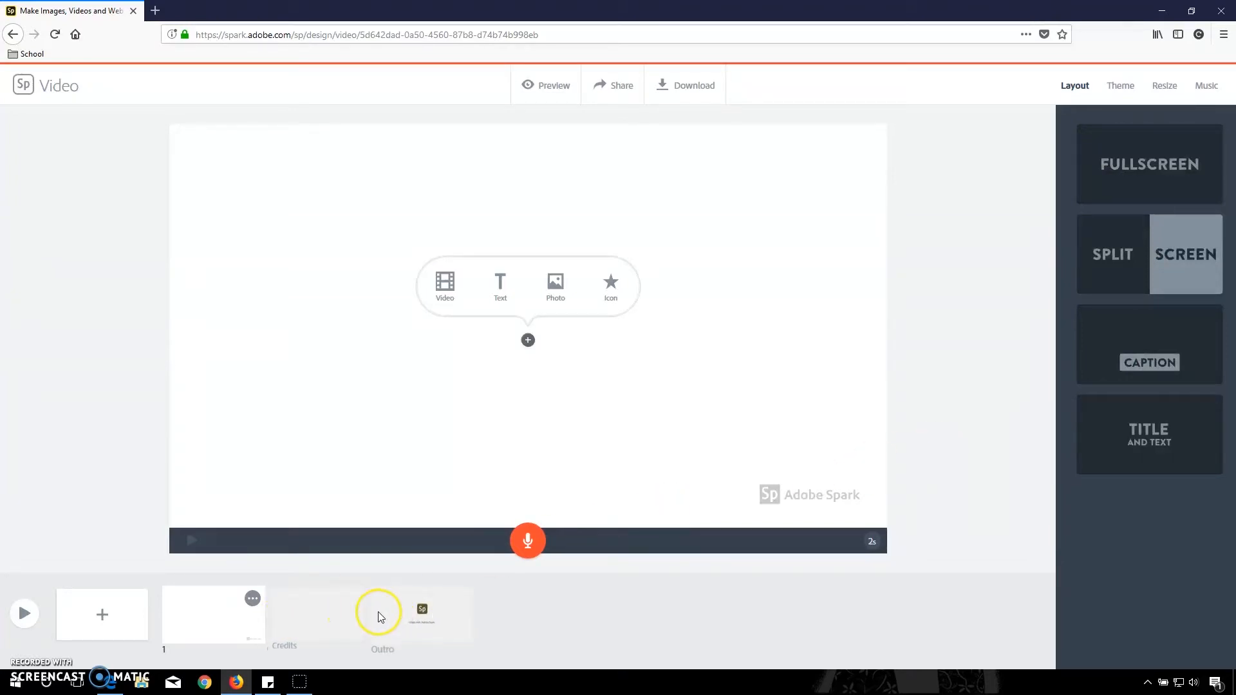
Step: Add four blank slides after the first slide in the video timeline
left_click(233, 624)
left_click(103, 618)
left_click(103, 618)
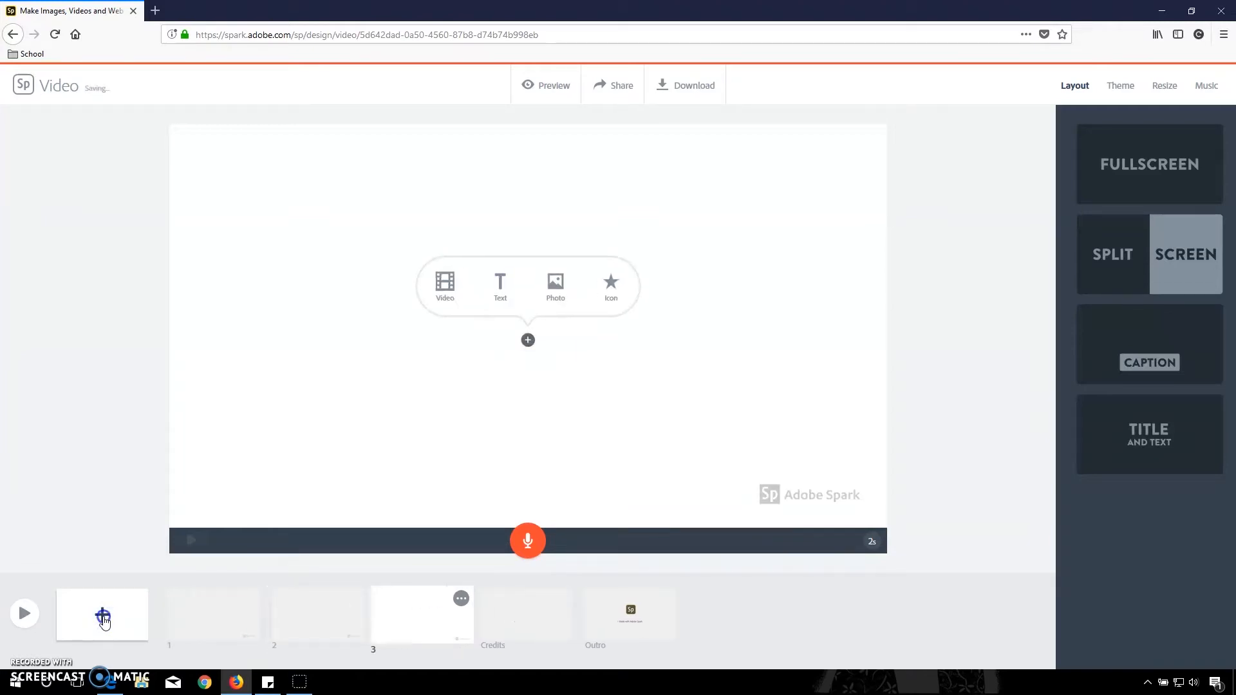
left_click(103, 618)
left_click(103, 619)
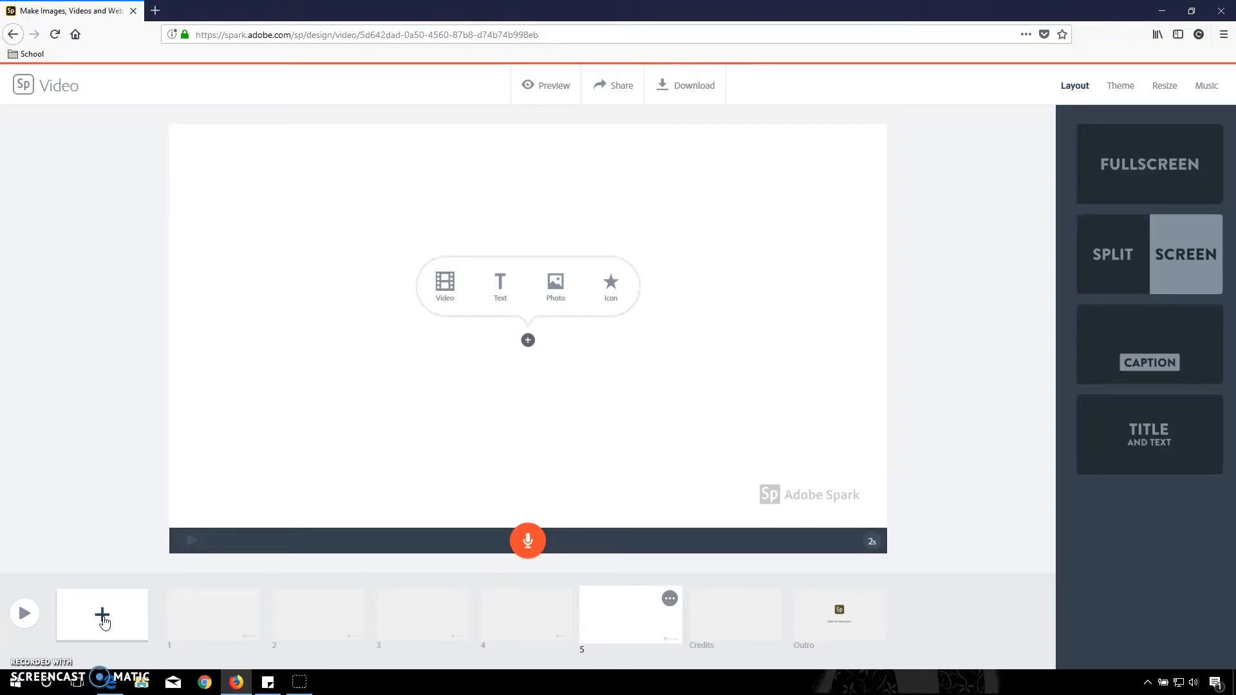
Step: Upload the photo 001.jpg from the Downloads folder onto slide 1
left_click(205, 624)
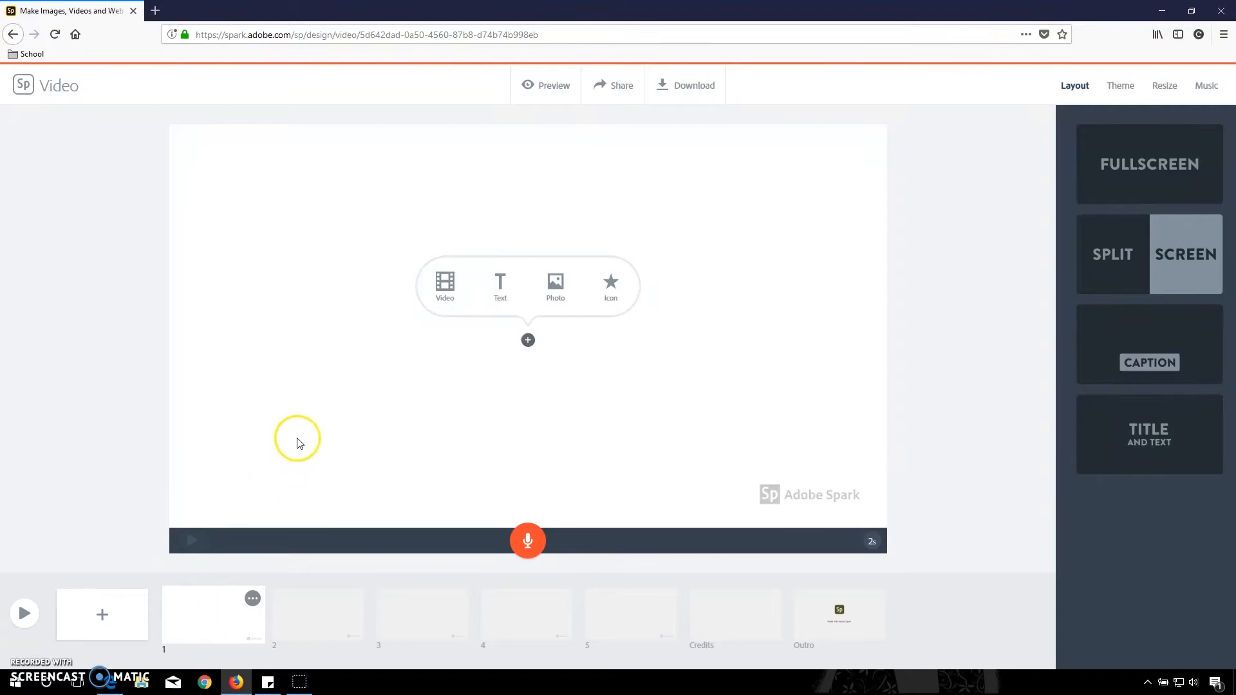
left_click(558, 293)
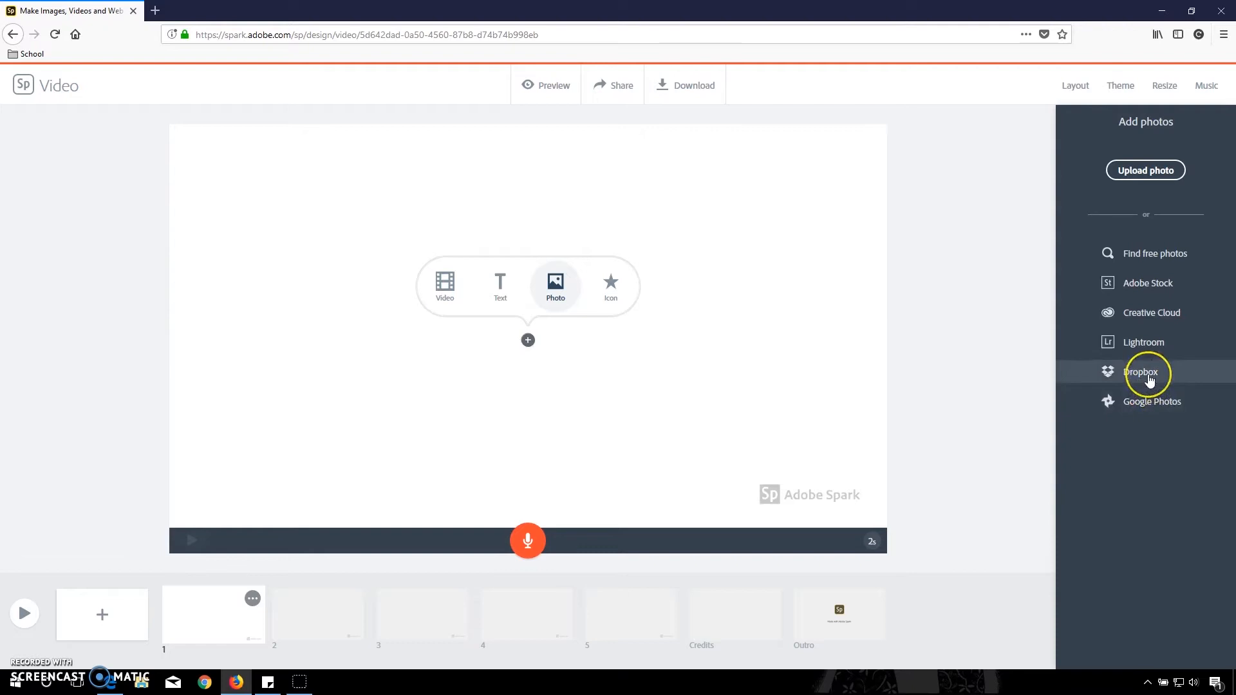
left_click(1155, 172)
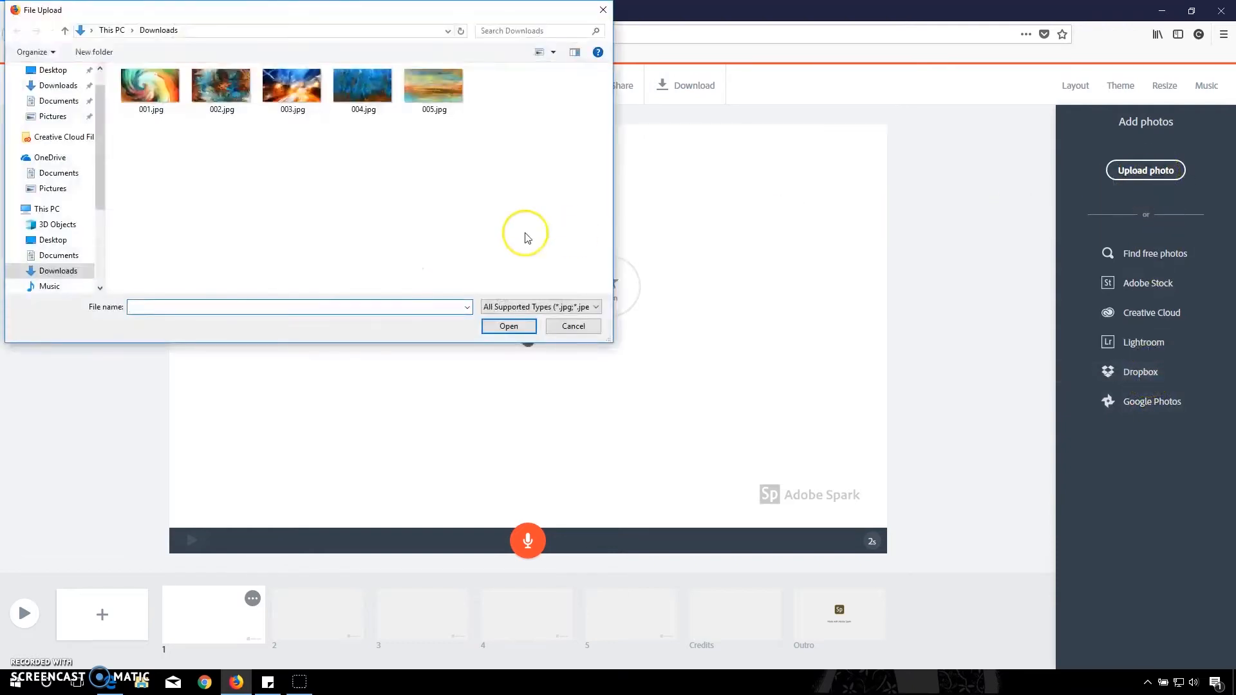
double_click(154, 91)
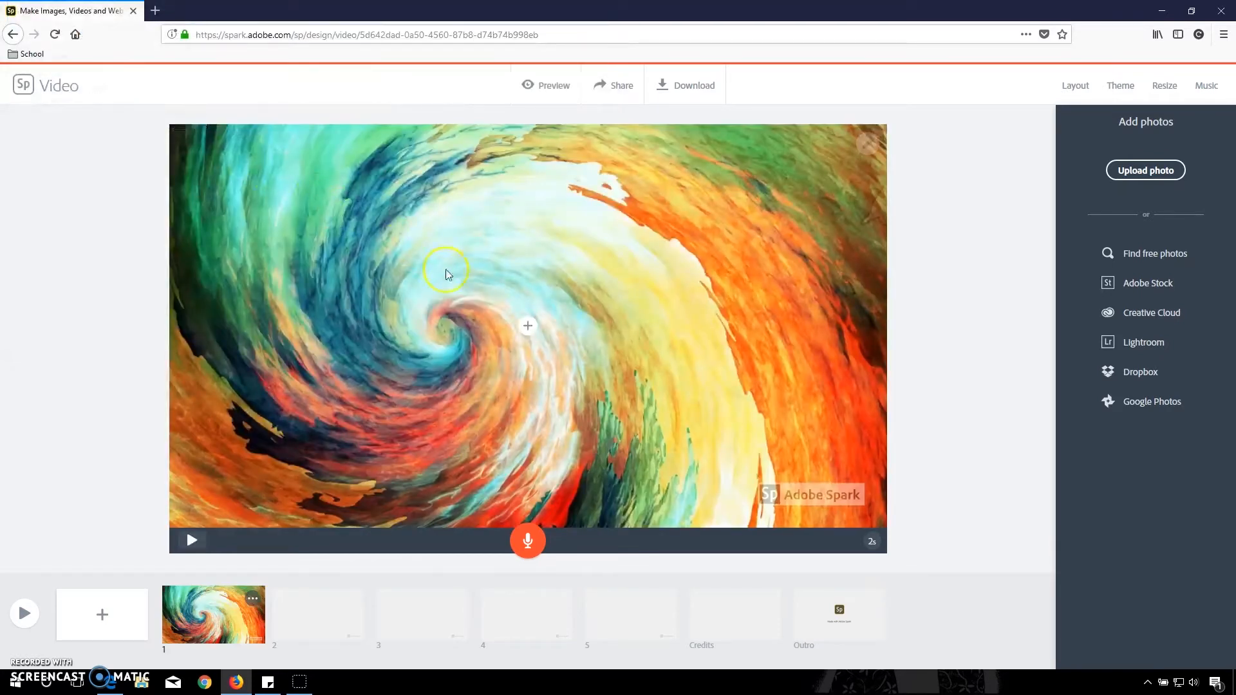
Step: Add the text "I did my first painting when I was 1 years old." over the photo on slide 1
left_click(529, 325)
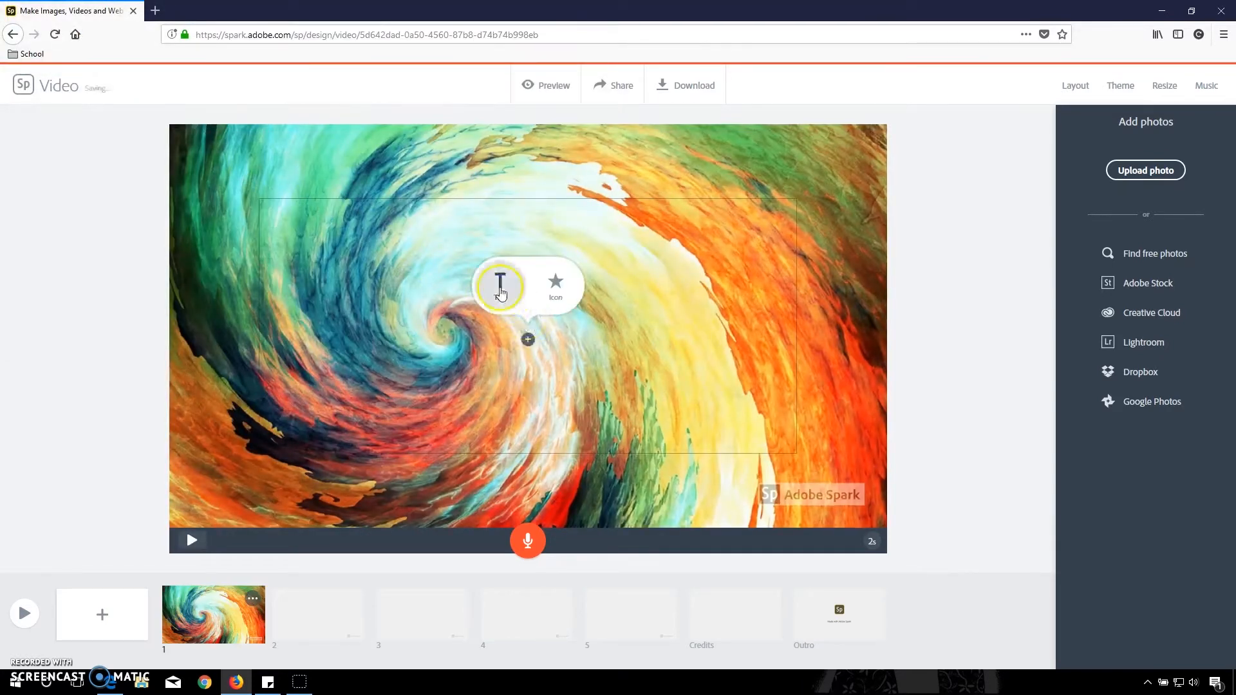
left_click(501, 291)
type("I did my first painting when ")
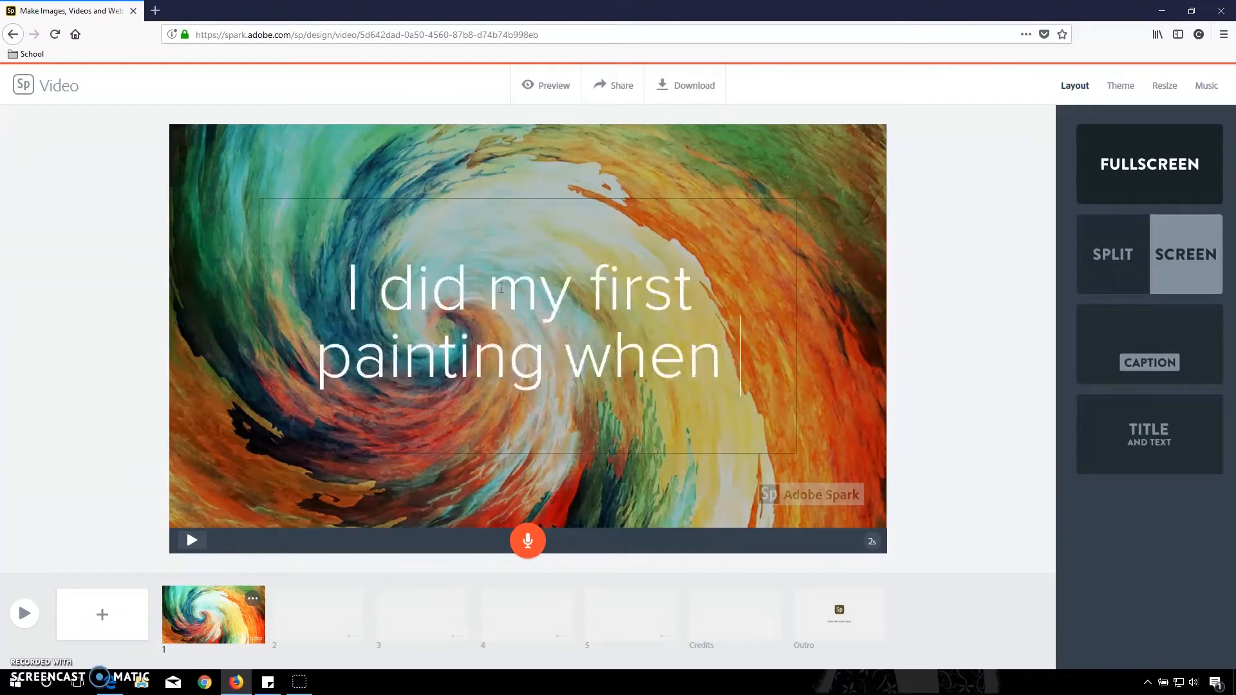
type("I was 1 years old.")
key("BackSpace")
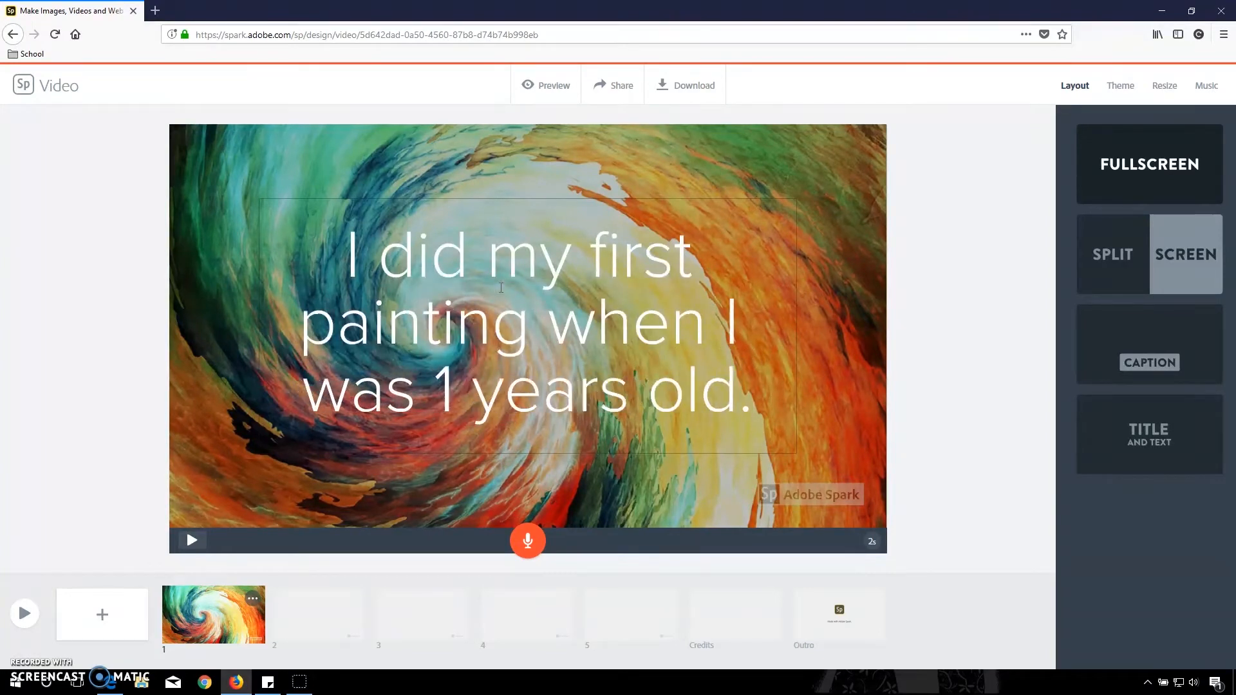
left_click(904, 448)
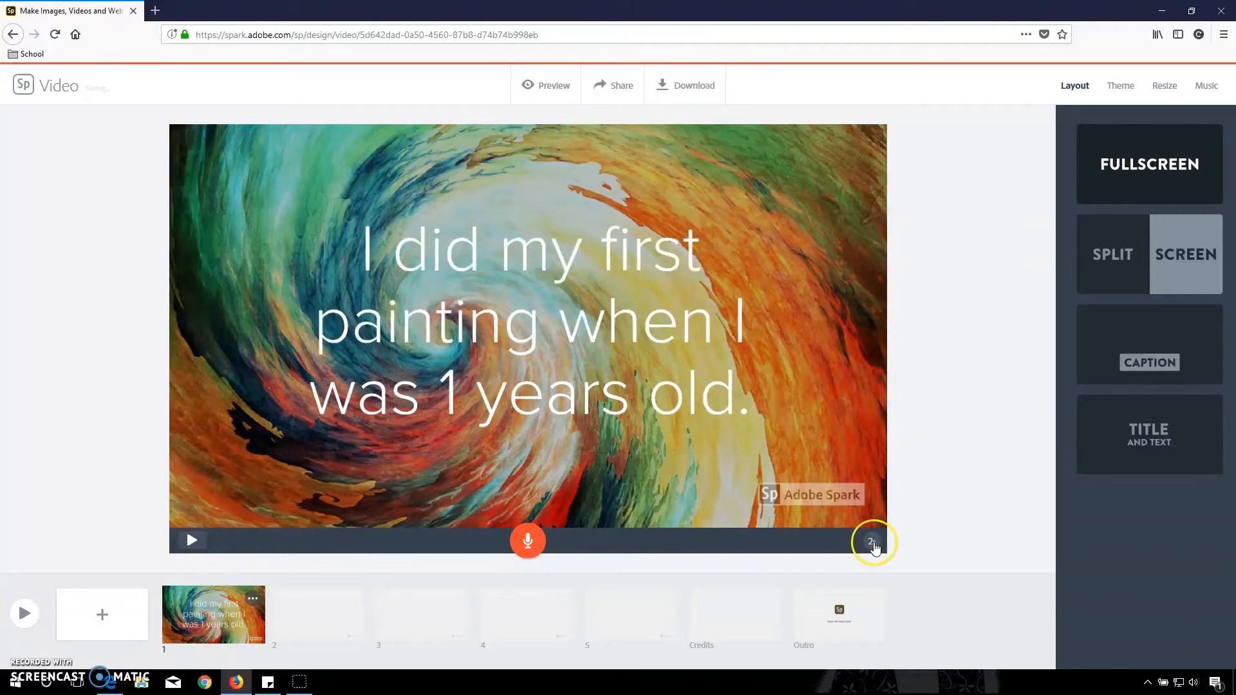
Step: Set the duration of slide 1 to 6 seconds
left_click(873, 545)
left_click(814, 542)
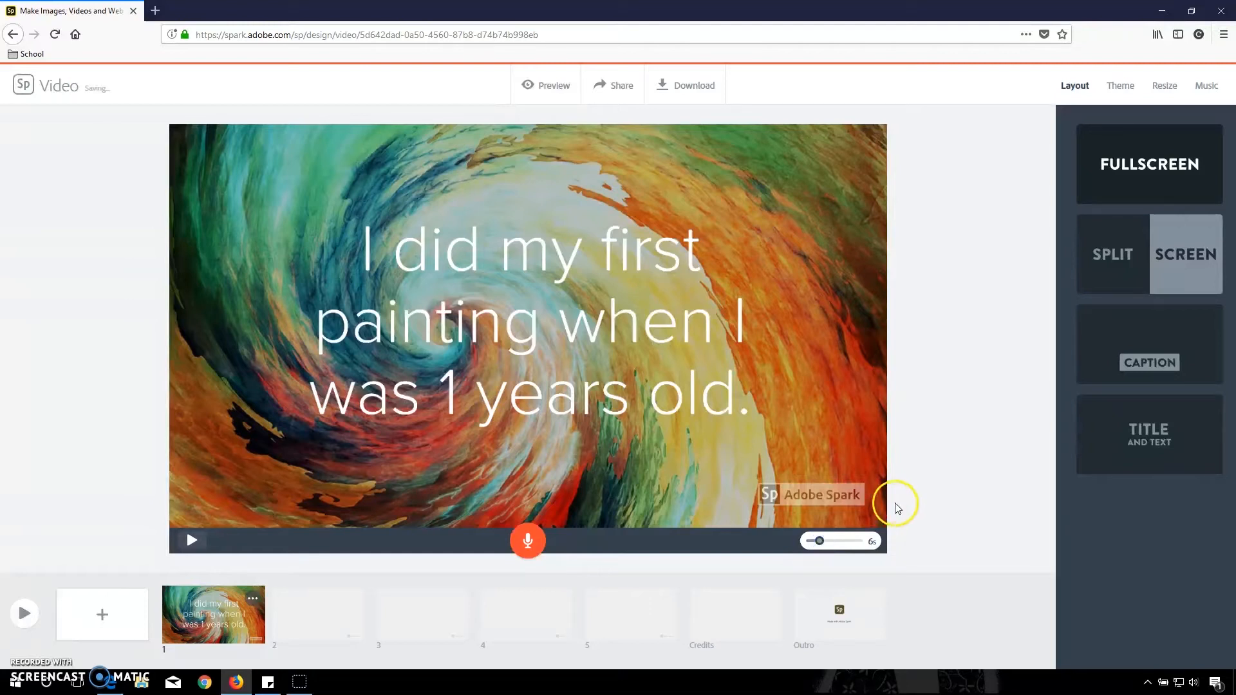
left_click(913, 501)
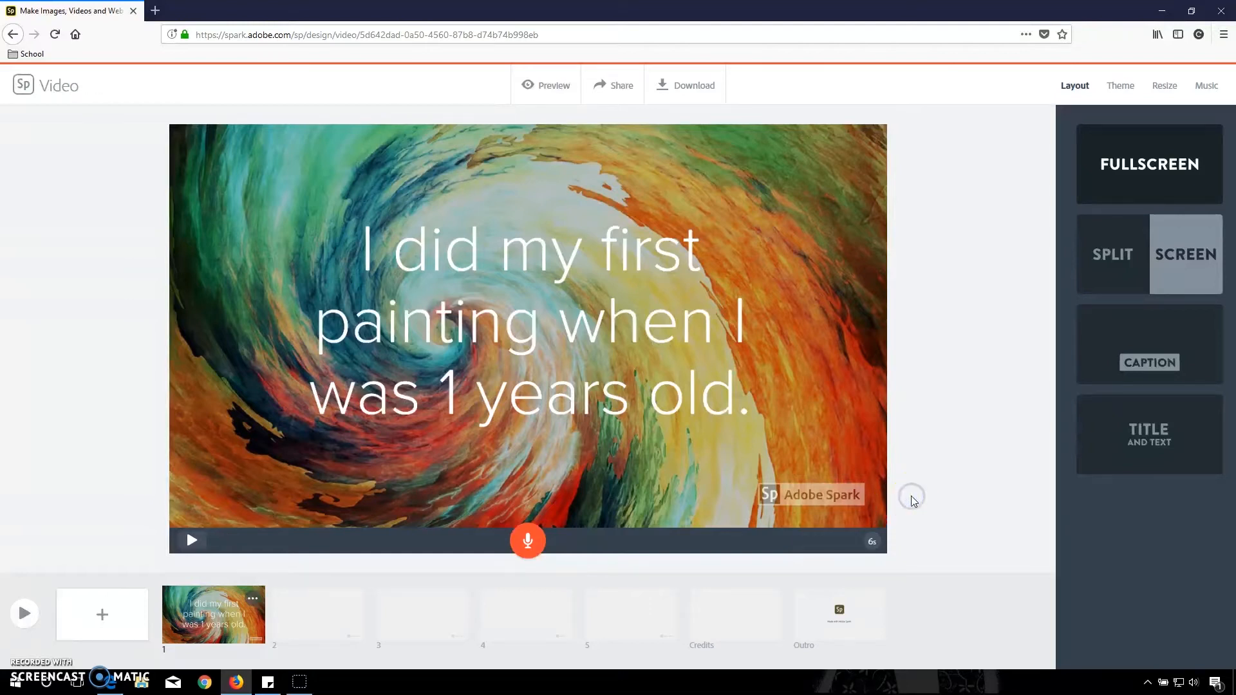
Step: Upload the photo 002.jpg from the Downloads folder onto slide 2
left_click(325, 606)
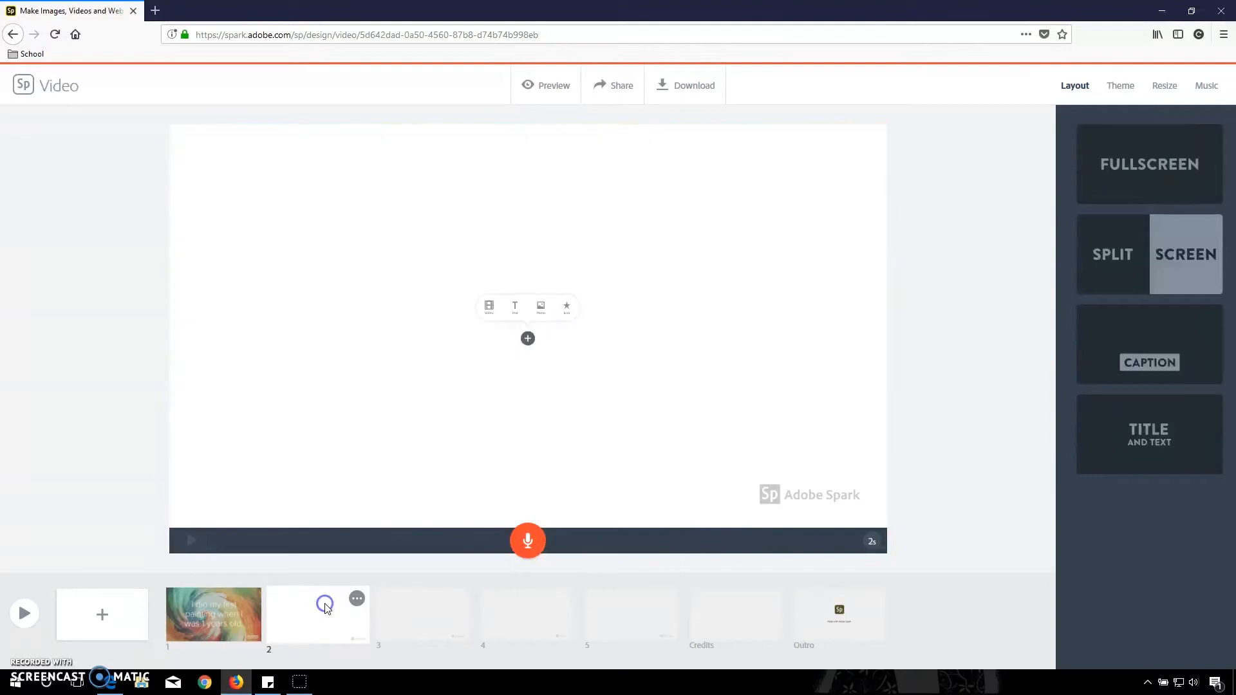
left_click(554, 288)
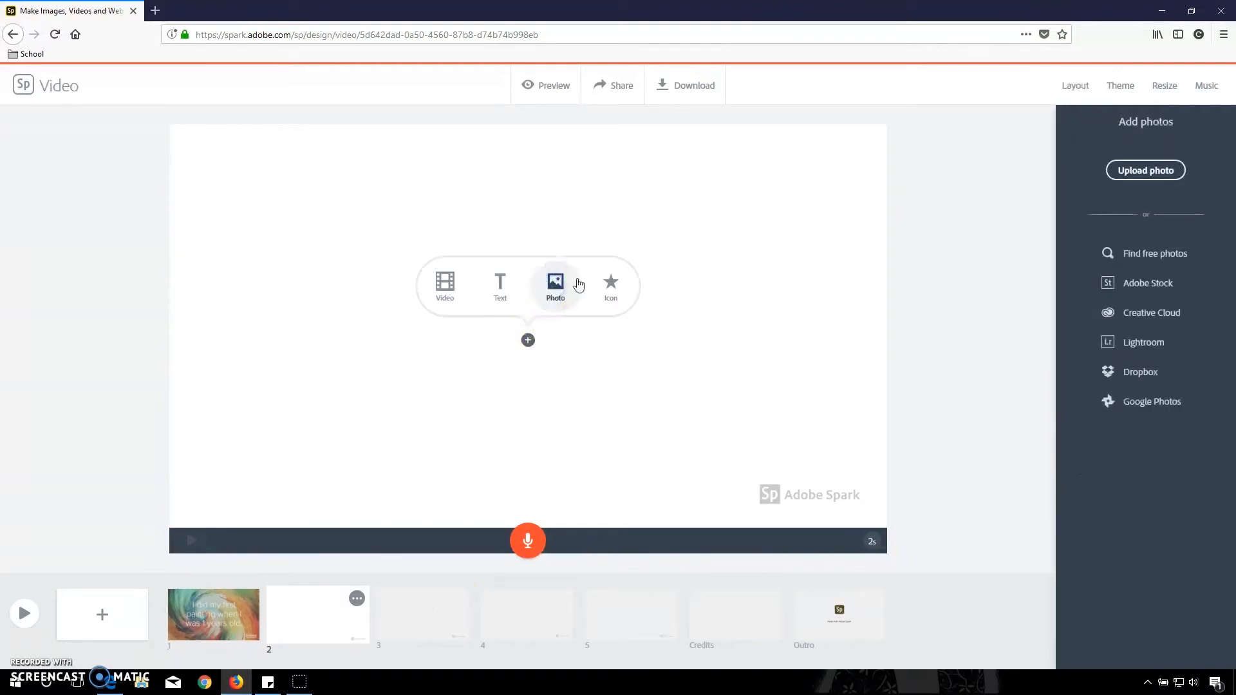
left_click(1133, 170)
double_click(221, 96)
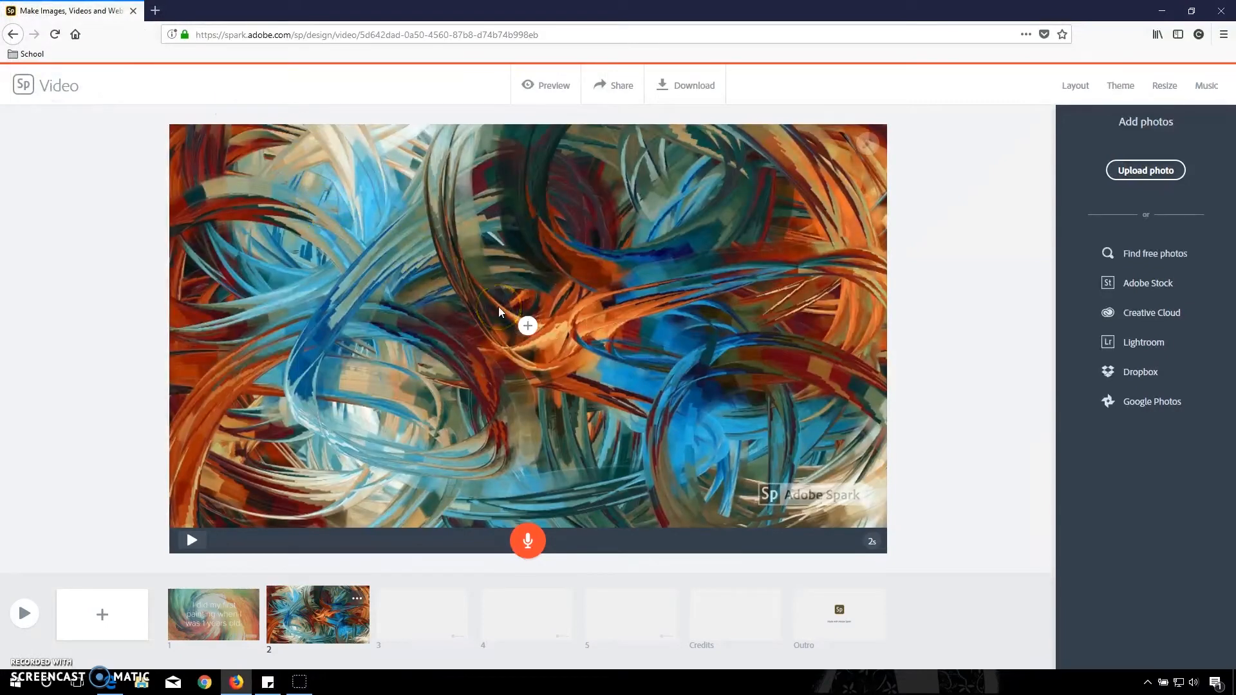
Step: Copy "It was not a masterpiece." from the sticky note into a text on slide 2, and set the slide's duration to 6 seconds
left_click(268, 684)
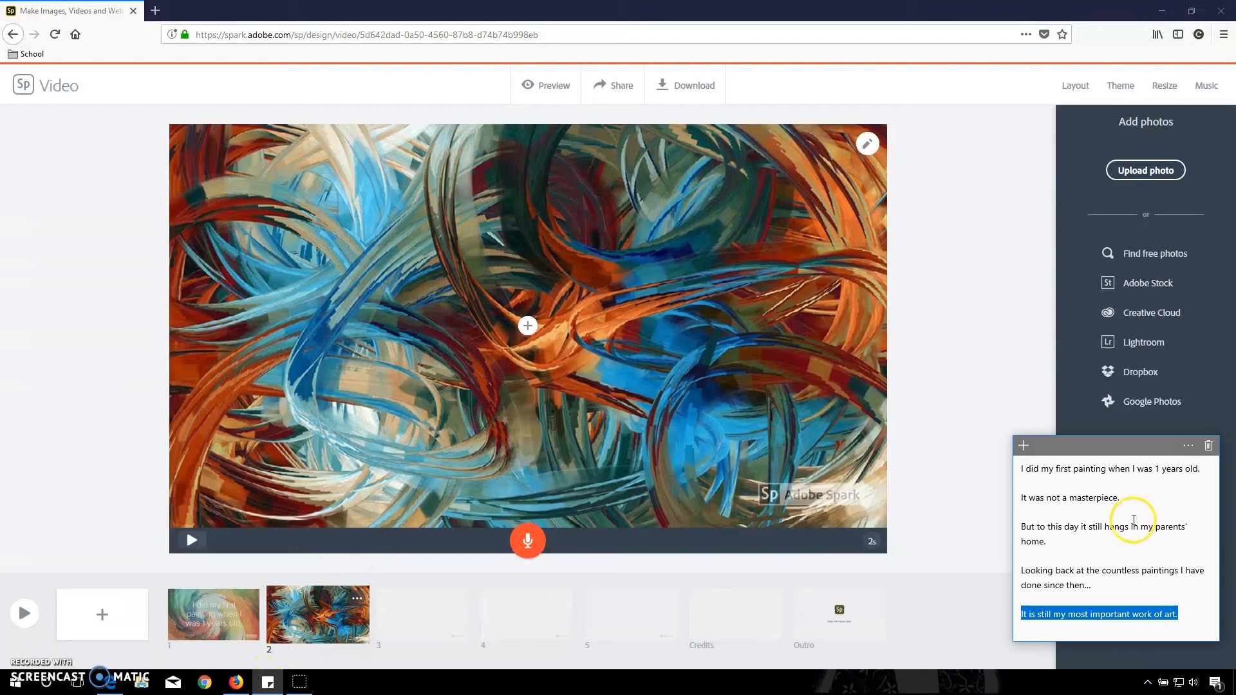
left_click_drag(1141, 499, 1018, 496)
key("ctrl+c")
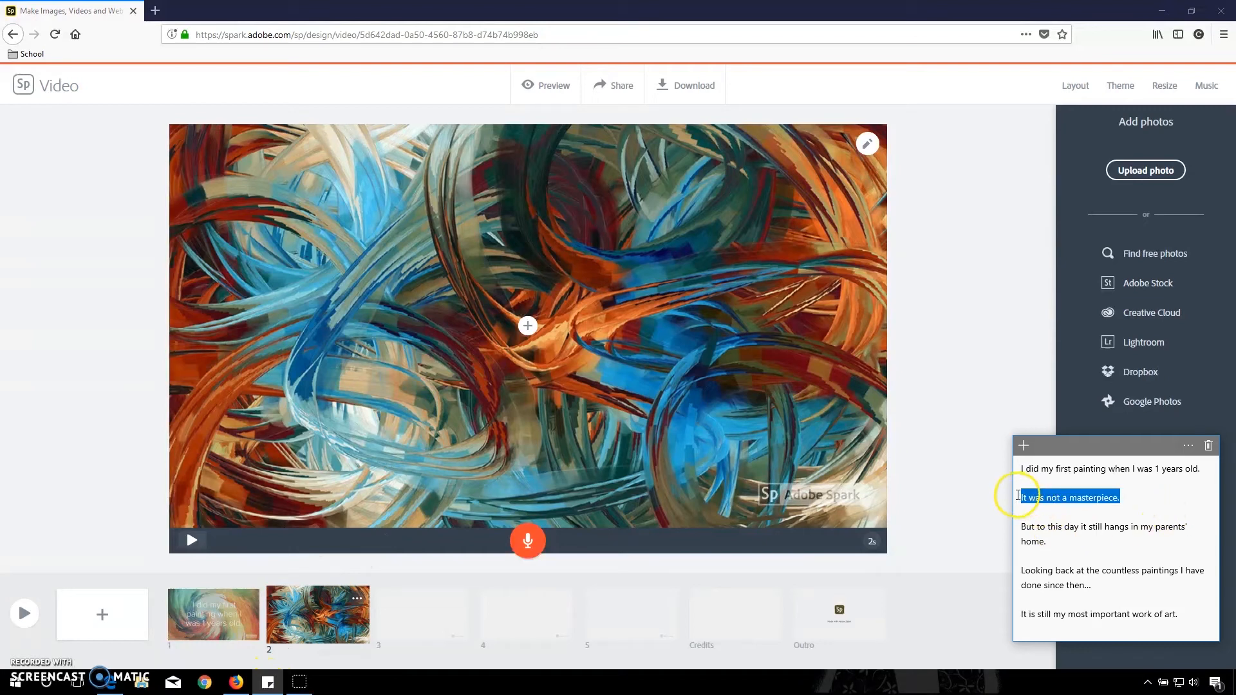
left_click(530, 326)
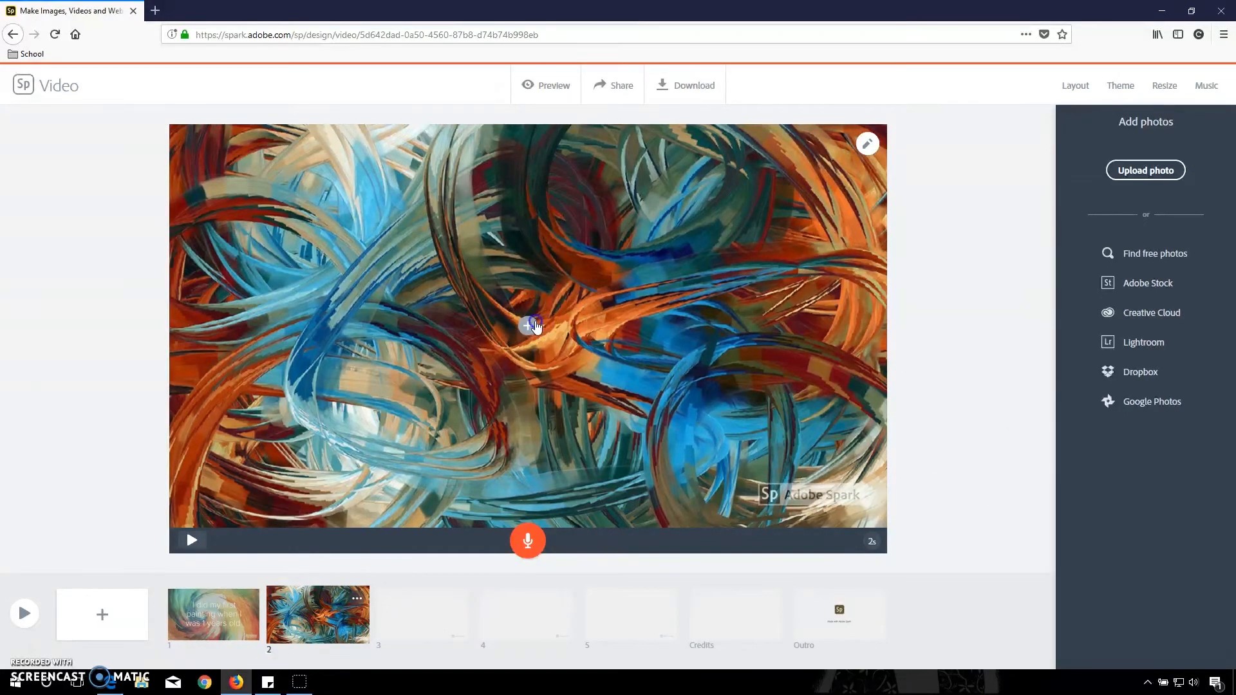
left_click(502, 284)
key("ctrl+v")
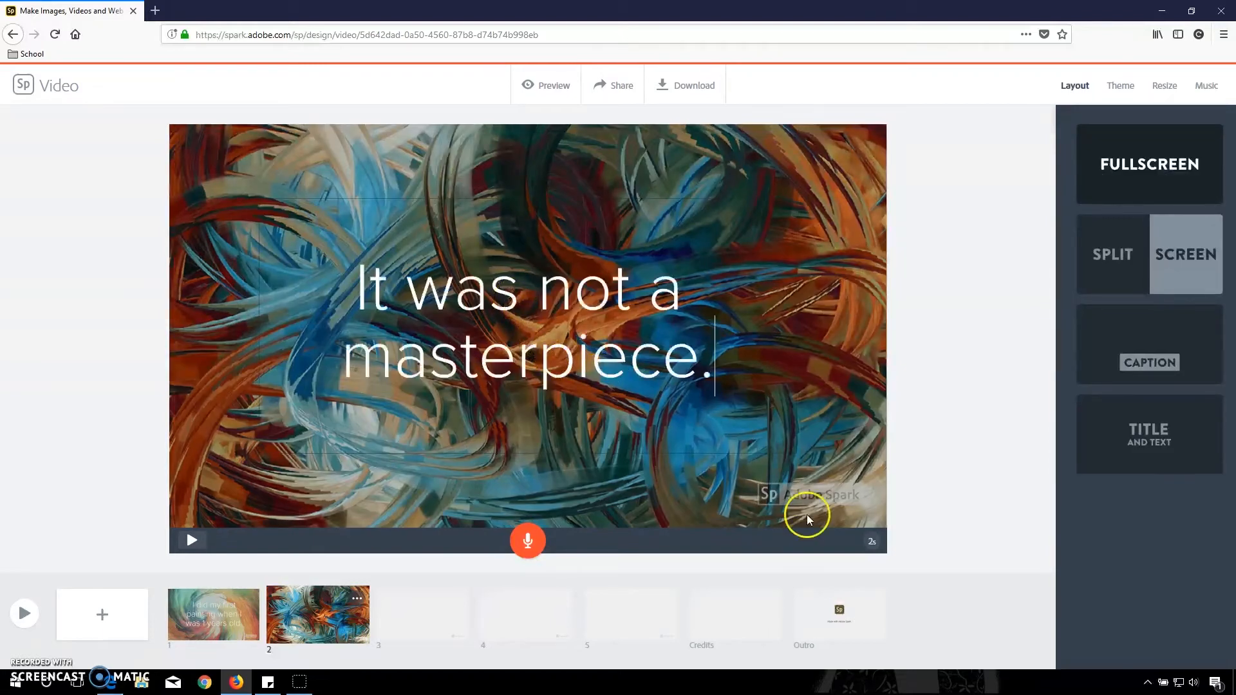
left_click(872, 541)
left_click(818, 542)
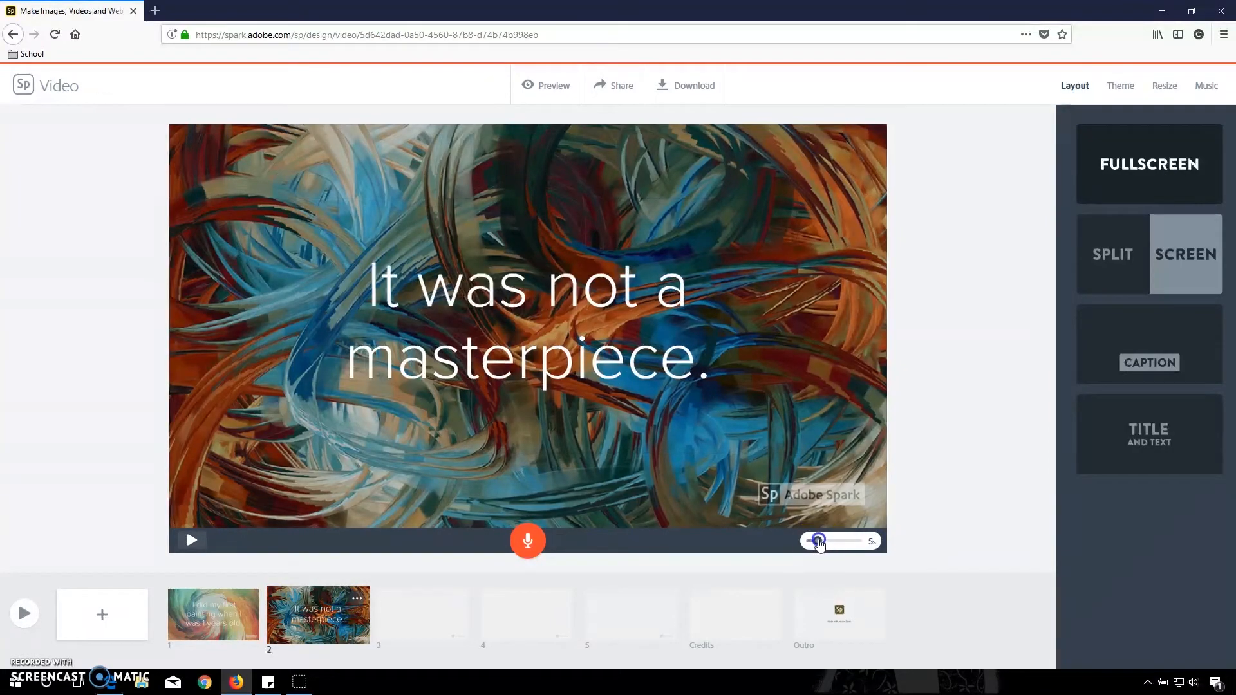
Step: Copy "But to this day it still hangs in my parents' home." from the sticky note into a text on slide 3
left_click(419, 612)
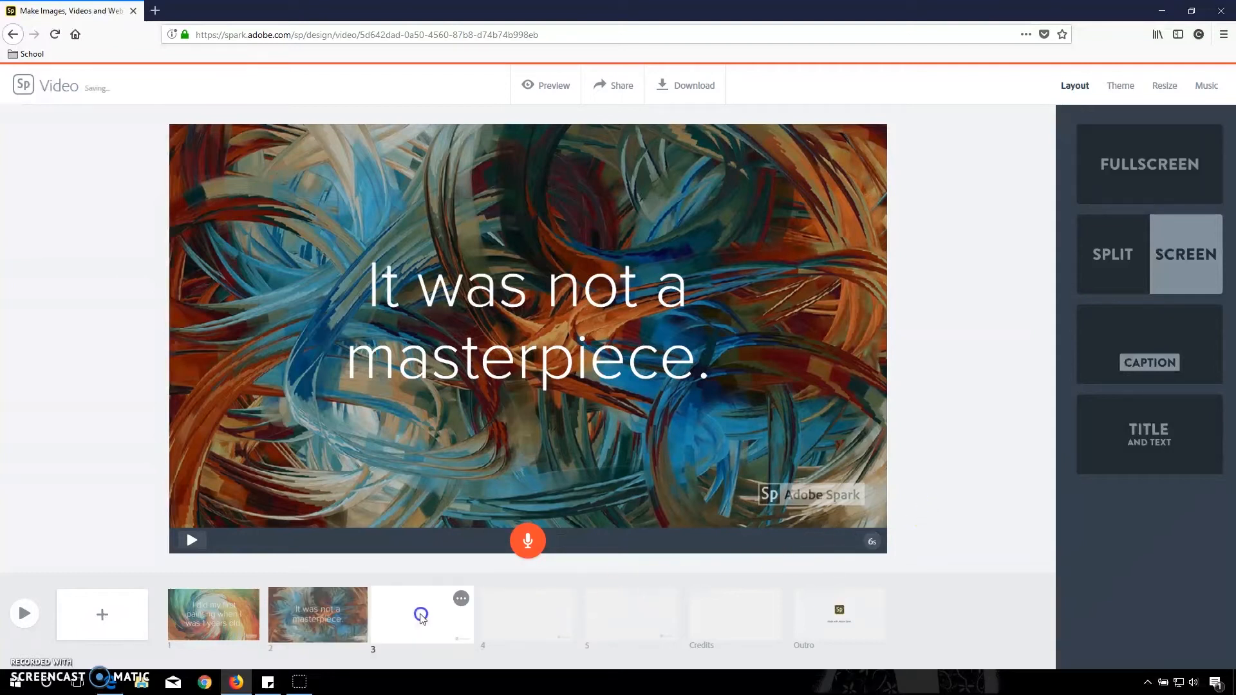
left_click(554, 301)
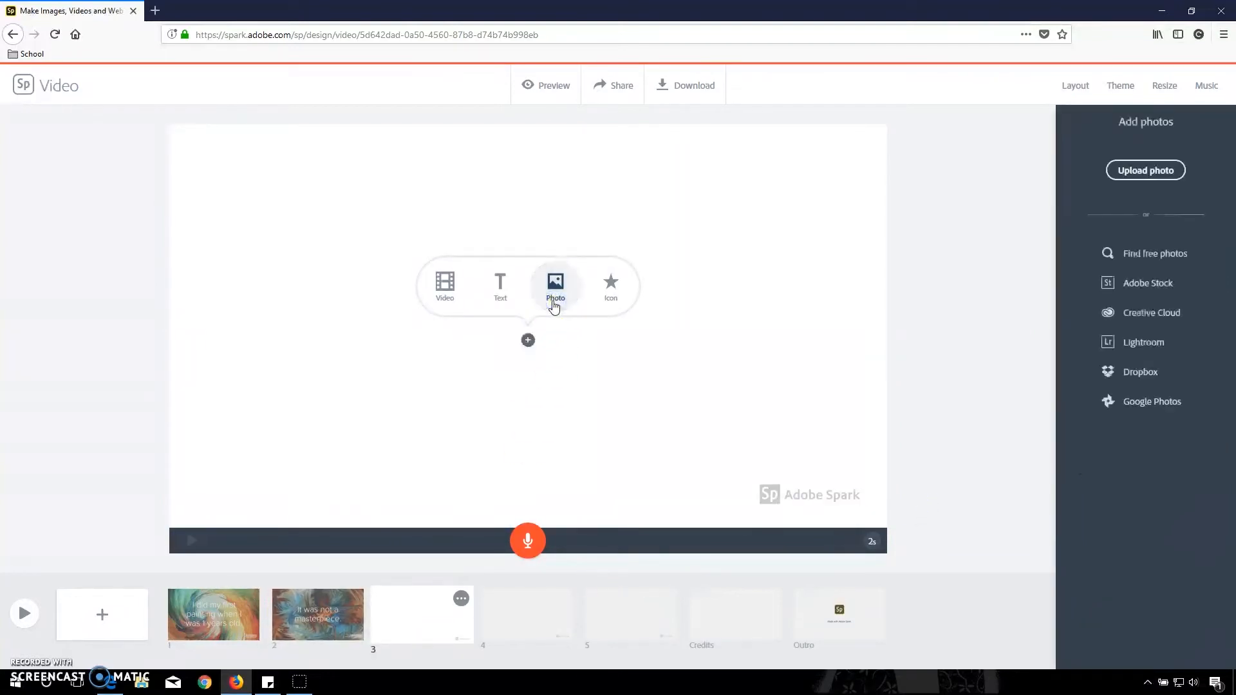
left_click(501, 287)
left_click(502, 287)
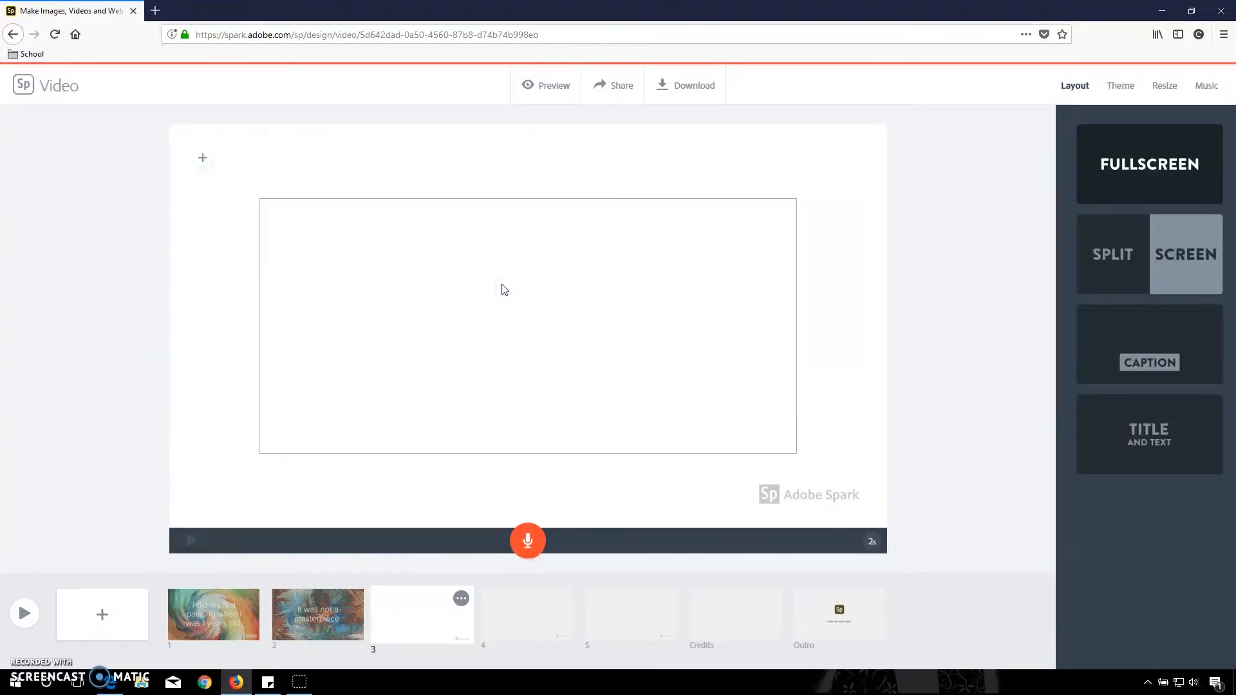
left_click(269, 683)
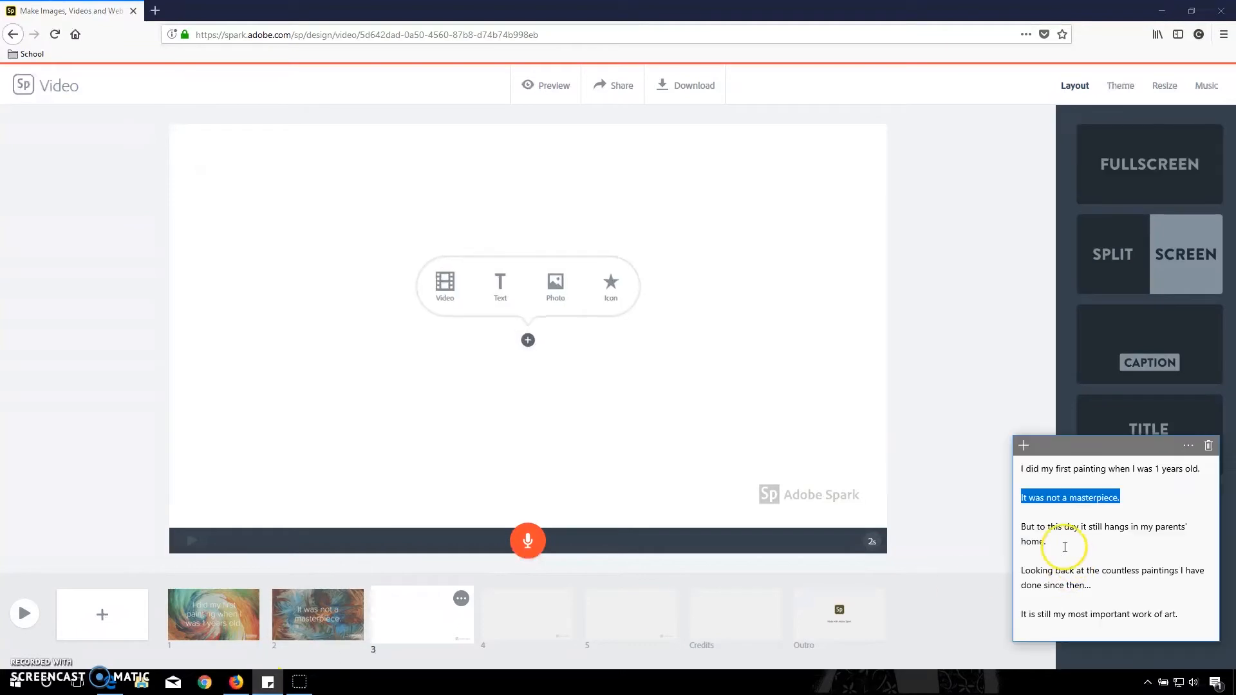
left_click_drag(1067, 550, 1008, 530)
key("ctrl+c")
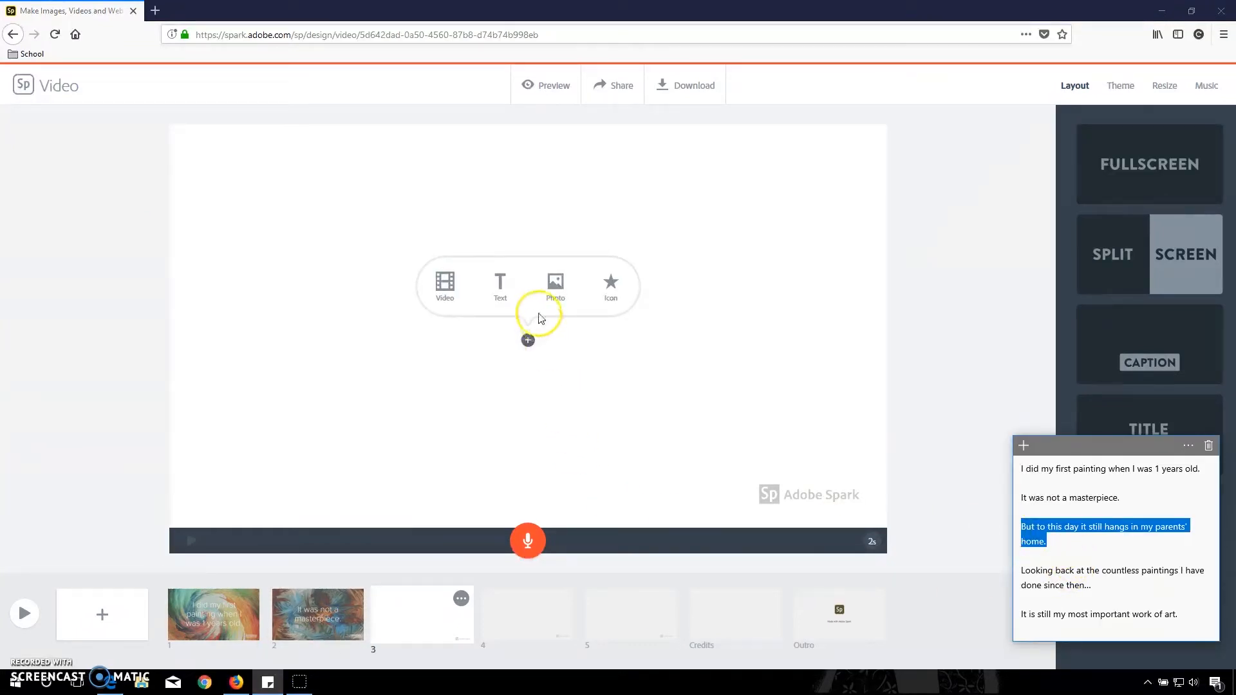
left_click(500, 289)
key("ctrl+v")
left_click(877, 398)
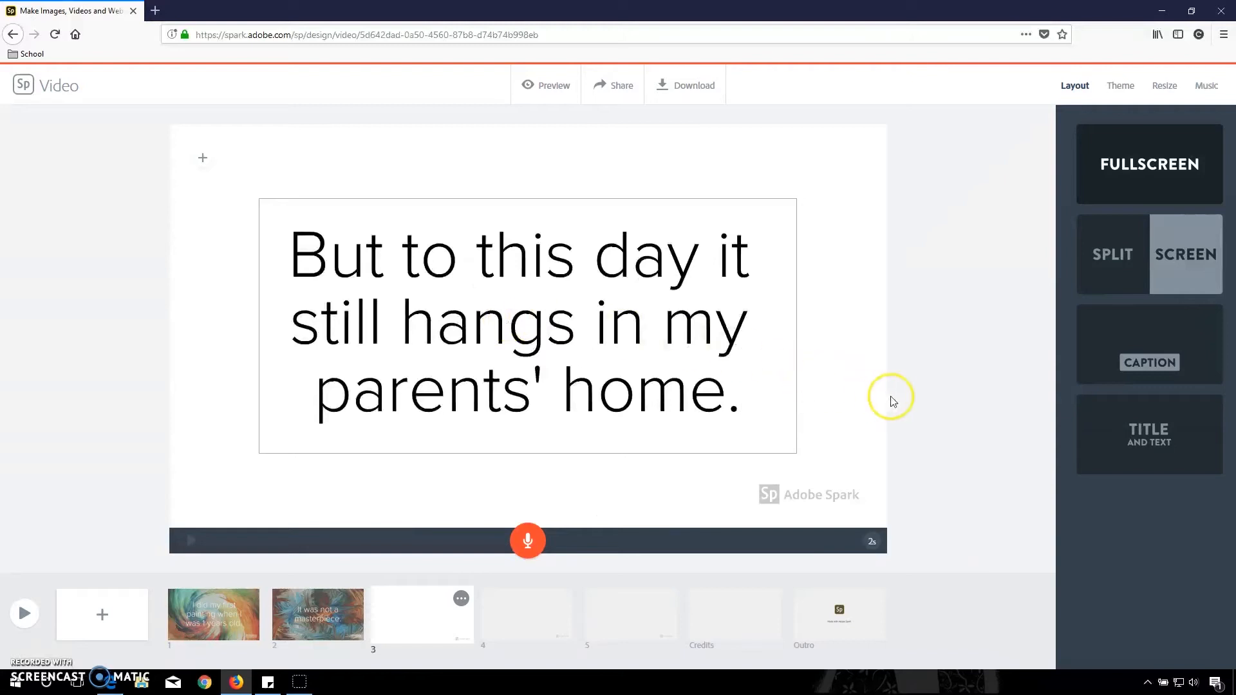
Step: Upload the photo 003.jpg from the Downloads folder as the background behind the text on slide 3
left_click(203, 158)
left_click(304, 155)
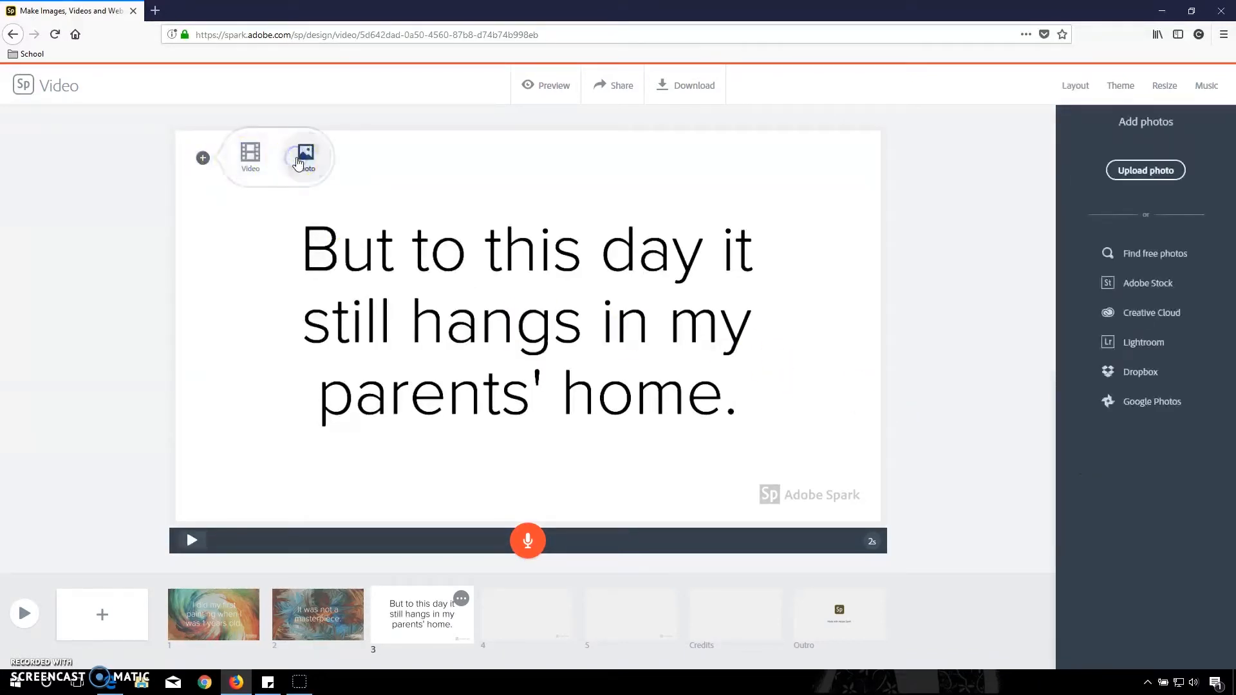
left_click(1143, 176)
double_click(301, 96)
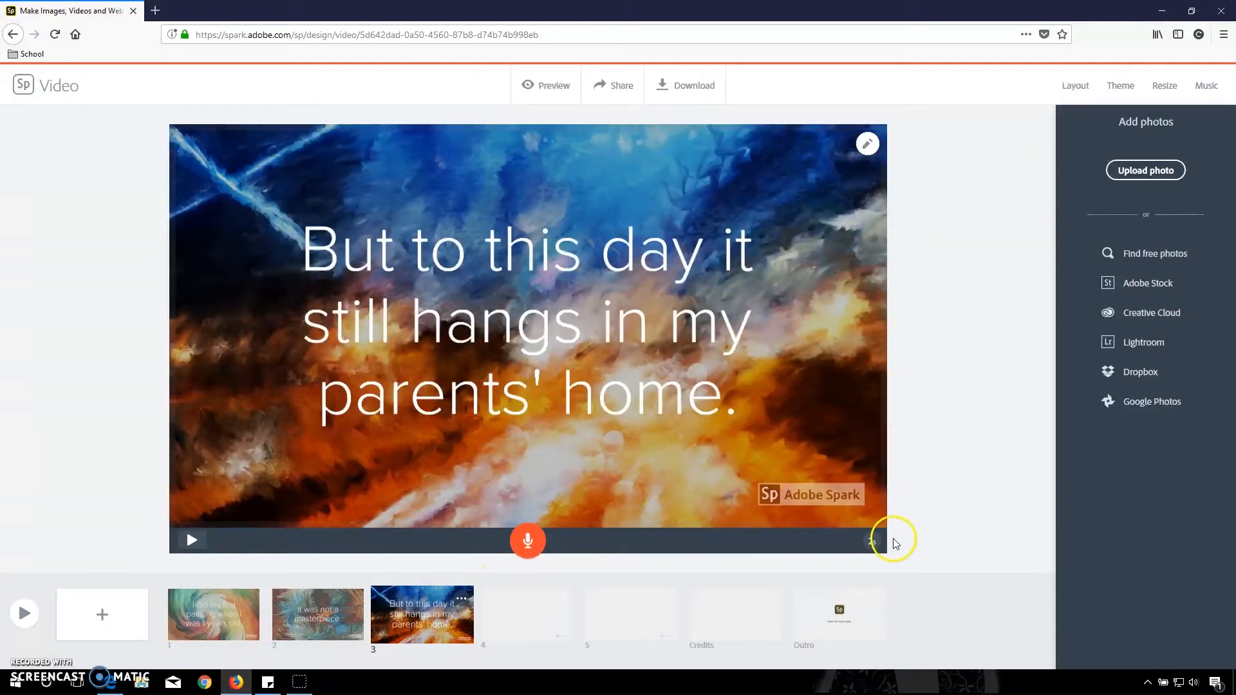
Step: Set the duration of slide 3 to 6 seconds
left_click(872, 542)
left_click(811, 539)
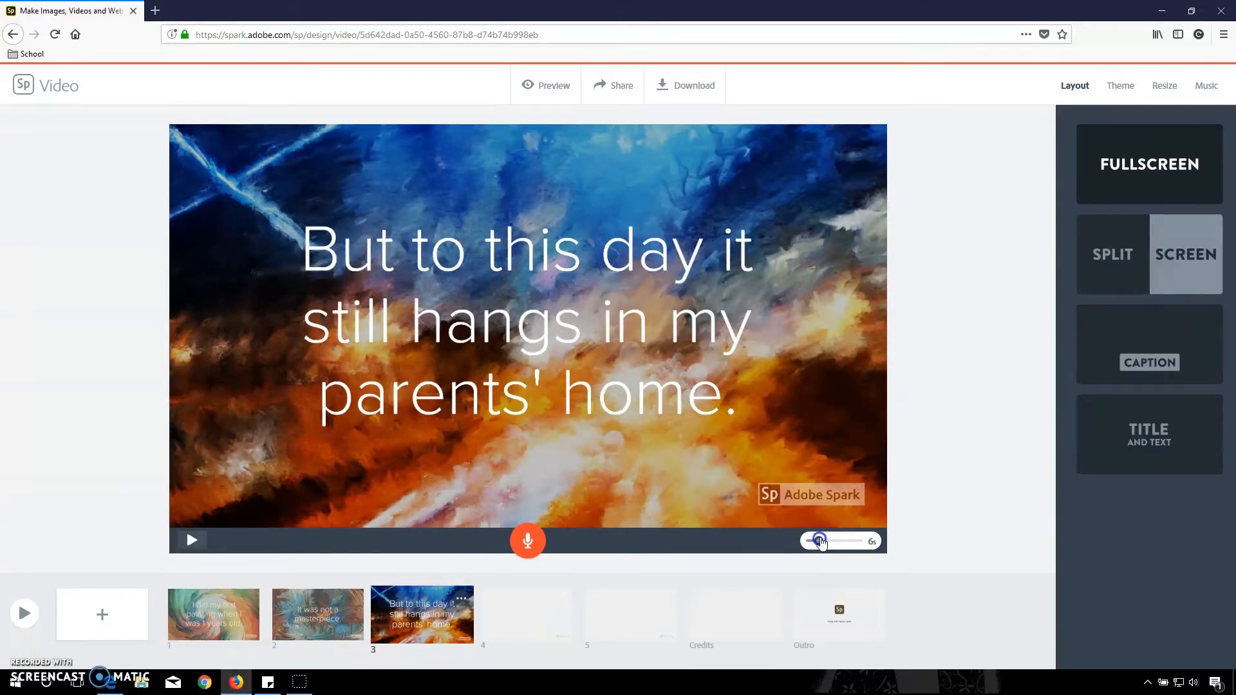
left_click(955, 497)
Step: Upload the photo 004.jpg from the Downloads folder as the picture on the empty slide 4
left_click(560, 616)
left_click(560, 492)
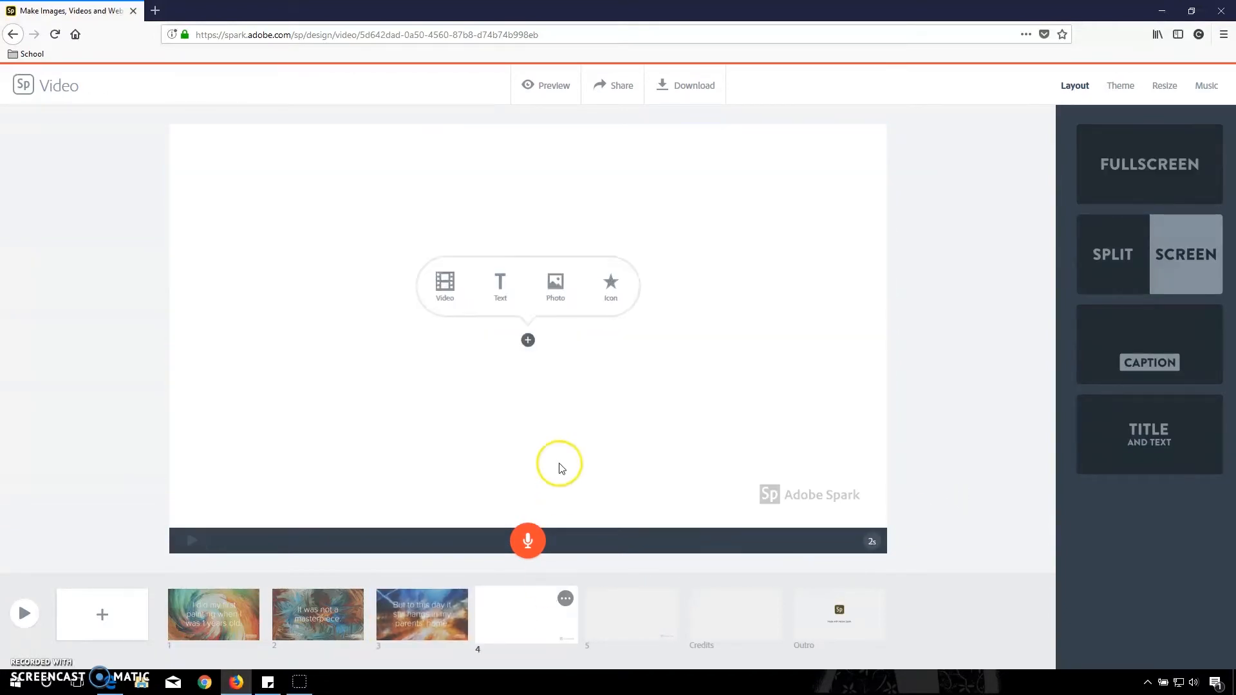
left_click(553, 283)
left_click(1109, 170)
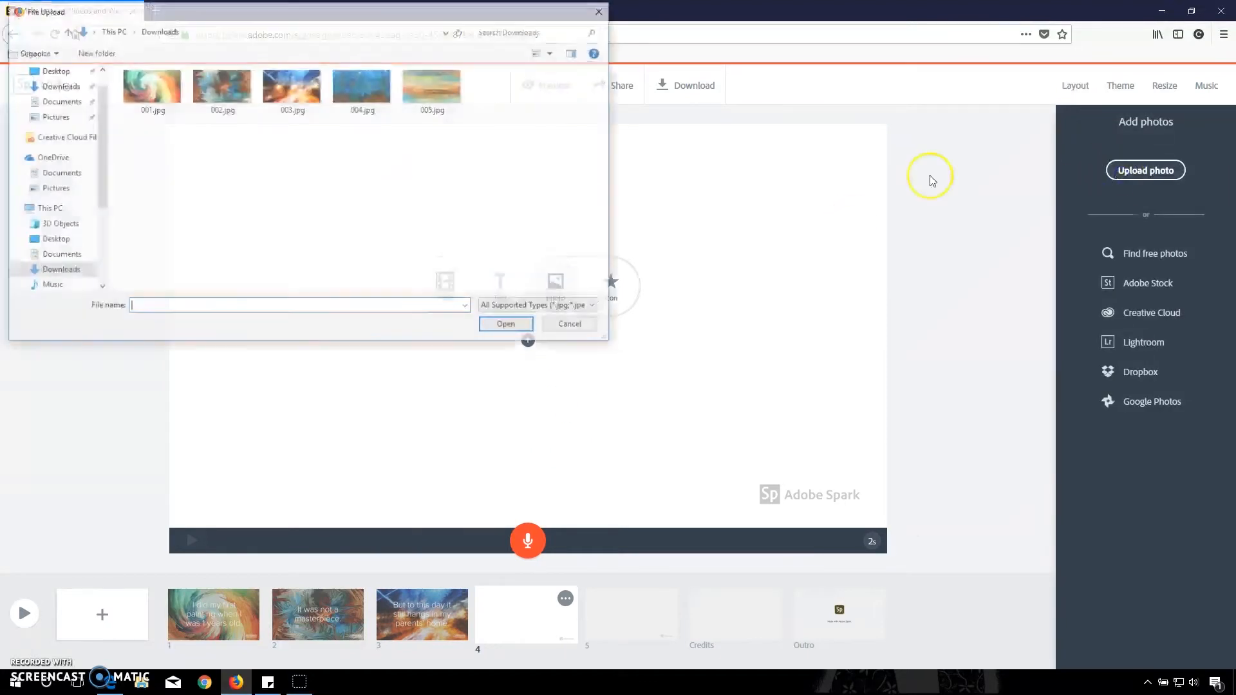
double_click(361, 87)
Step: Copy "Looking back at the countless paintings I have done since then..." from the sticky note onto slide 4, and set its duration to 6 seconds
left_click(277, 678)
mouse_move(1098, 593)
left_mouse_down()
mouse_move(1002, 583)
mouse_move(1002, 572)
left_mouse_up()
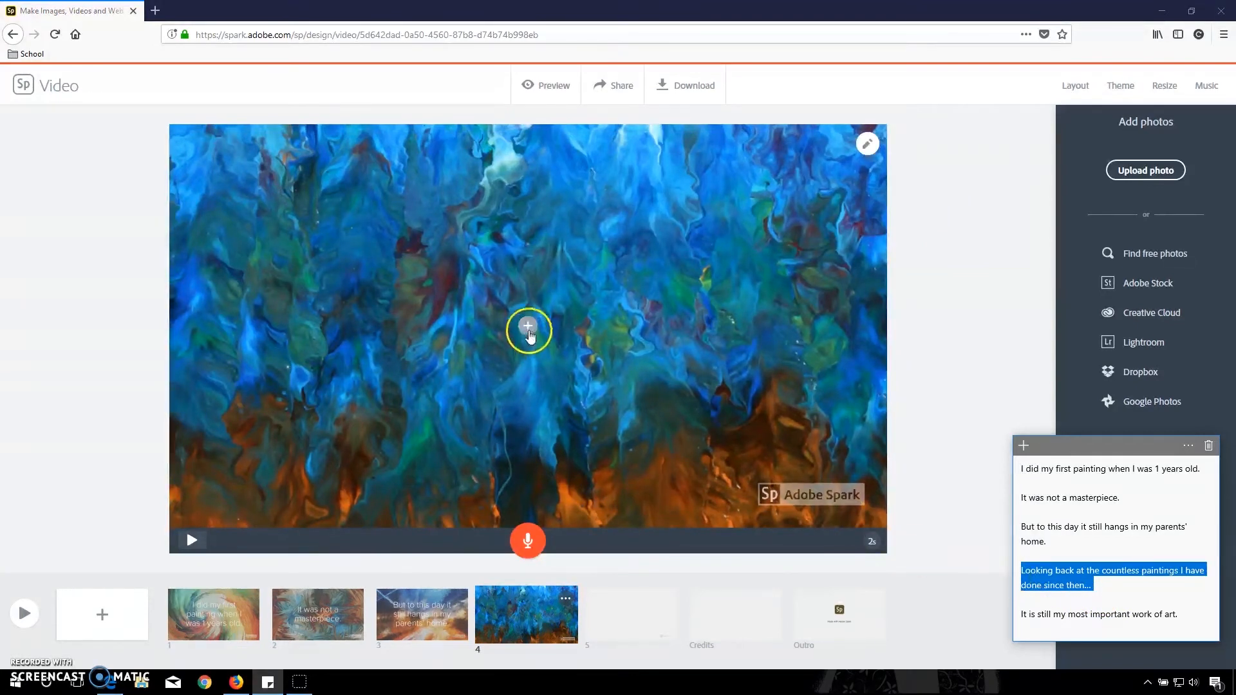
left_click(528, 325)
left_click(506, 289)
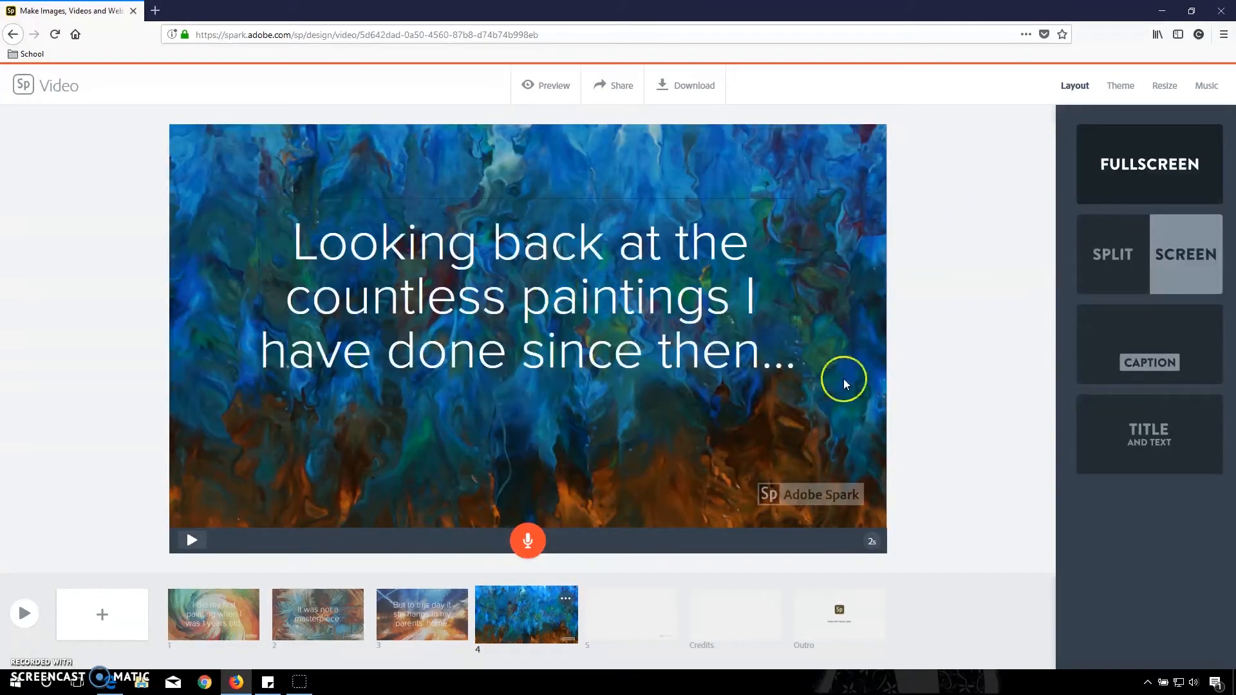
left_click(872, 539)
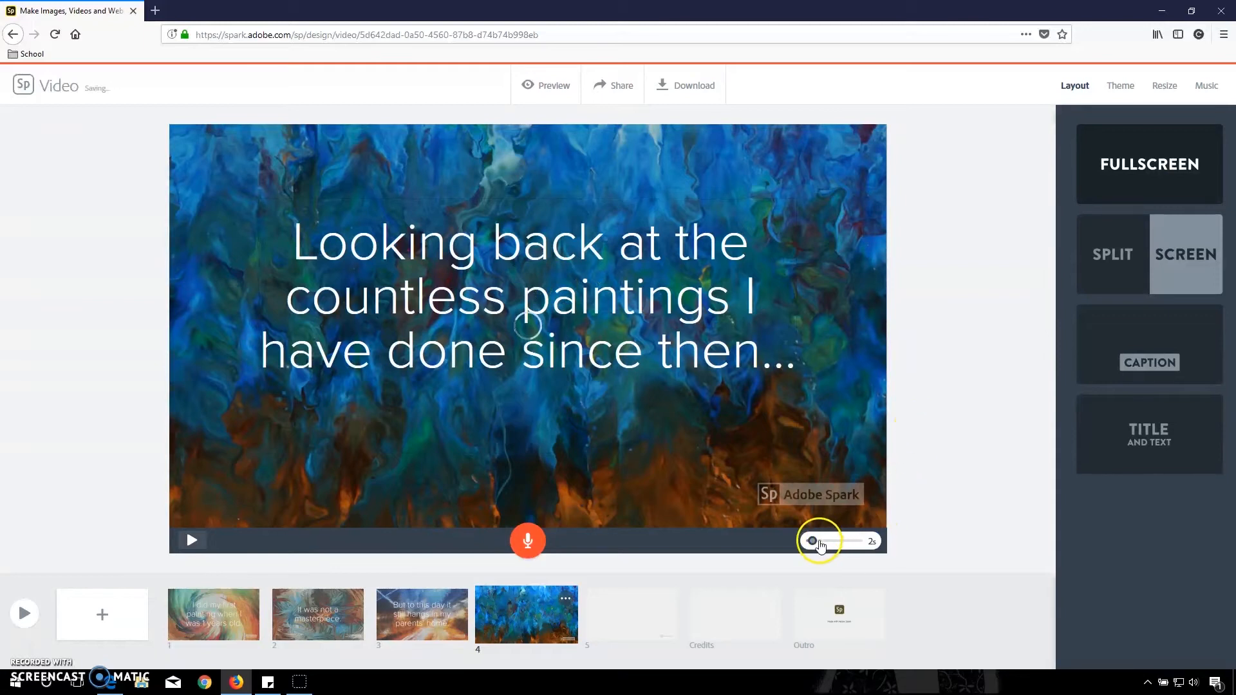
left_click_drag(817, 541, 823, 544)
left_click(980, 491)
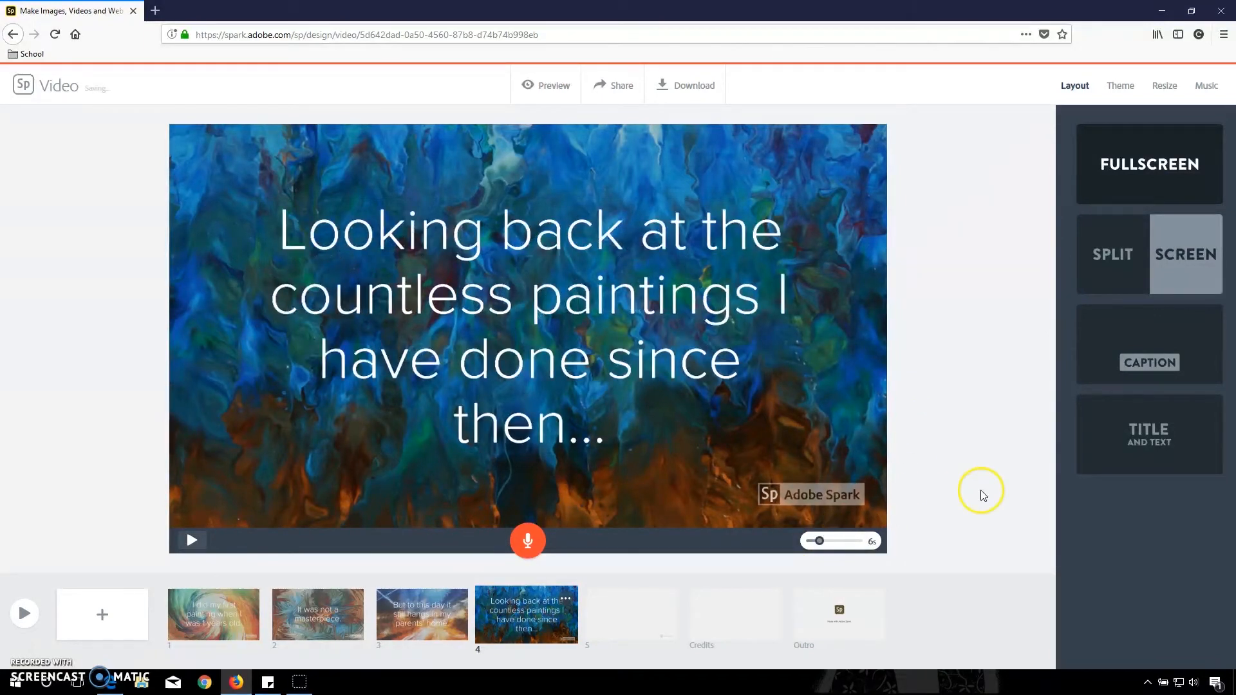
Step: Upload the photo 005.jpg from the Downloads folder as the picture on the empty slide 5
left_click(629, 618)
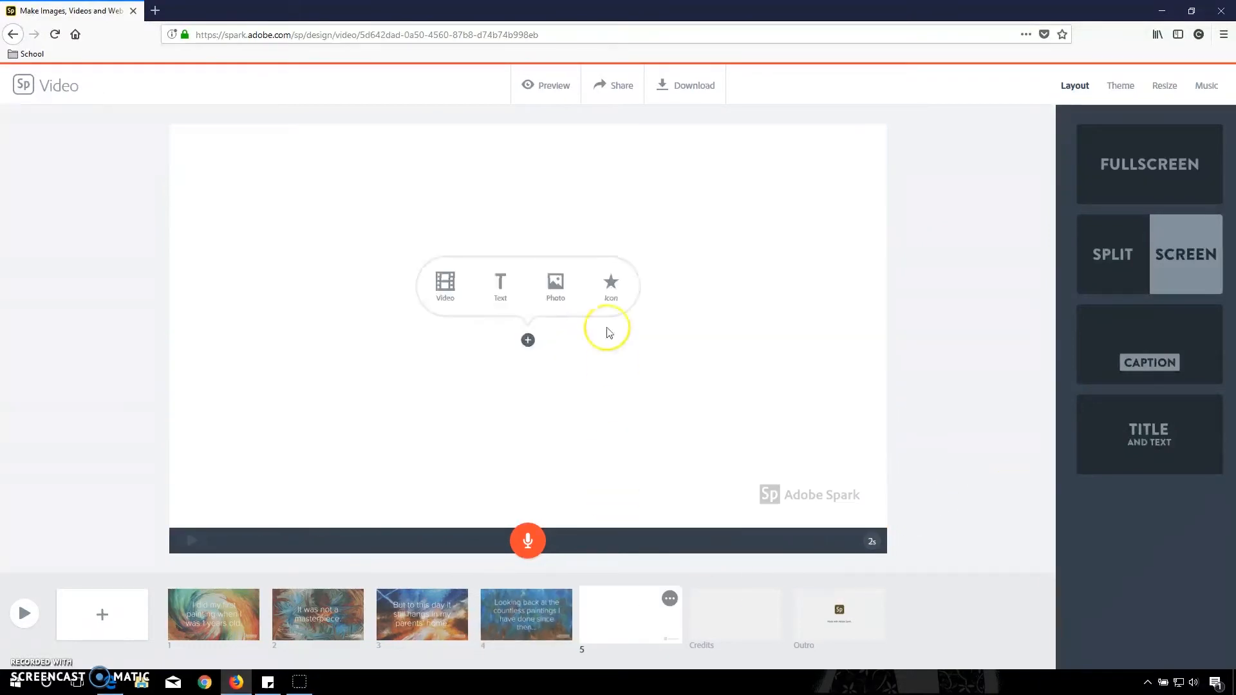
left_click(555, 281)
left_click(1178, 171)
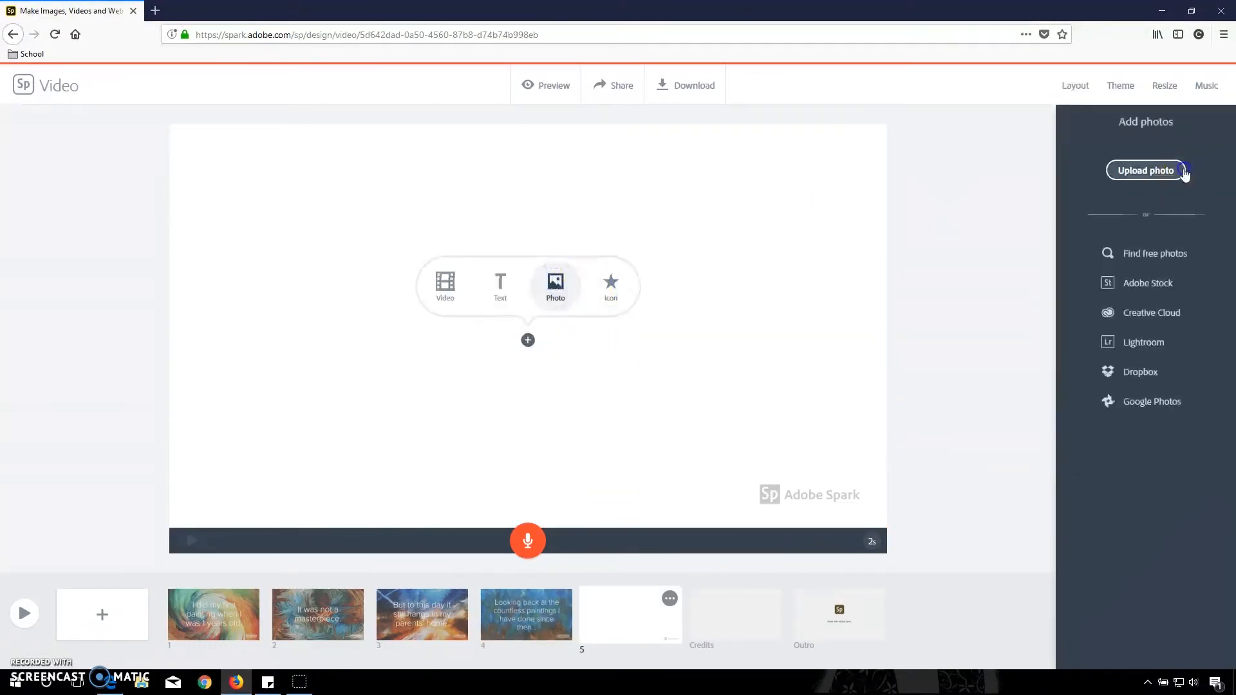
double_click(448, 103)
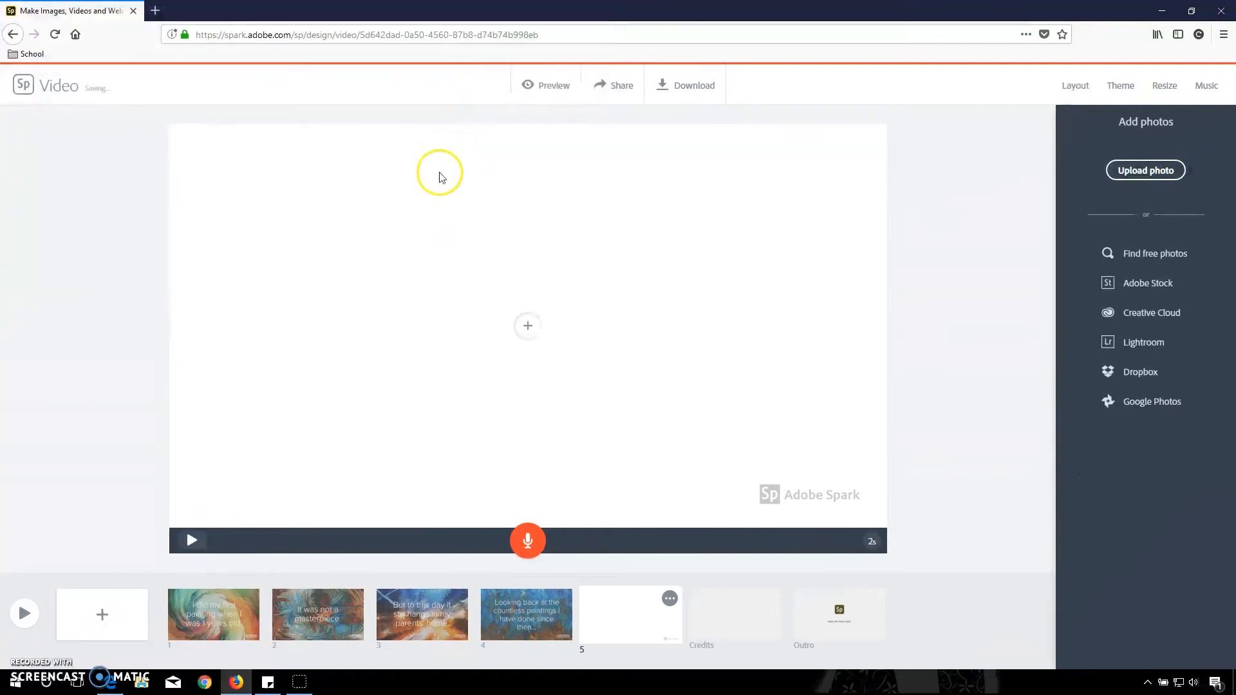
Step: Copy "It is still my most important work of art." from the sticky note onto slide 5, and set its duration to 6 seconds
left_click(267, 682)
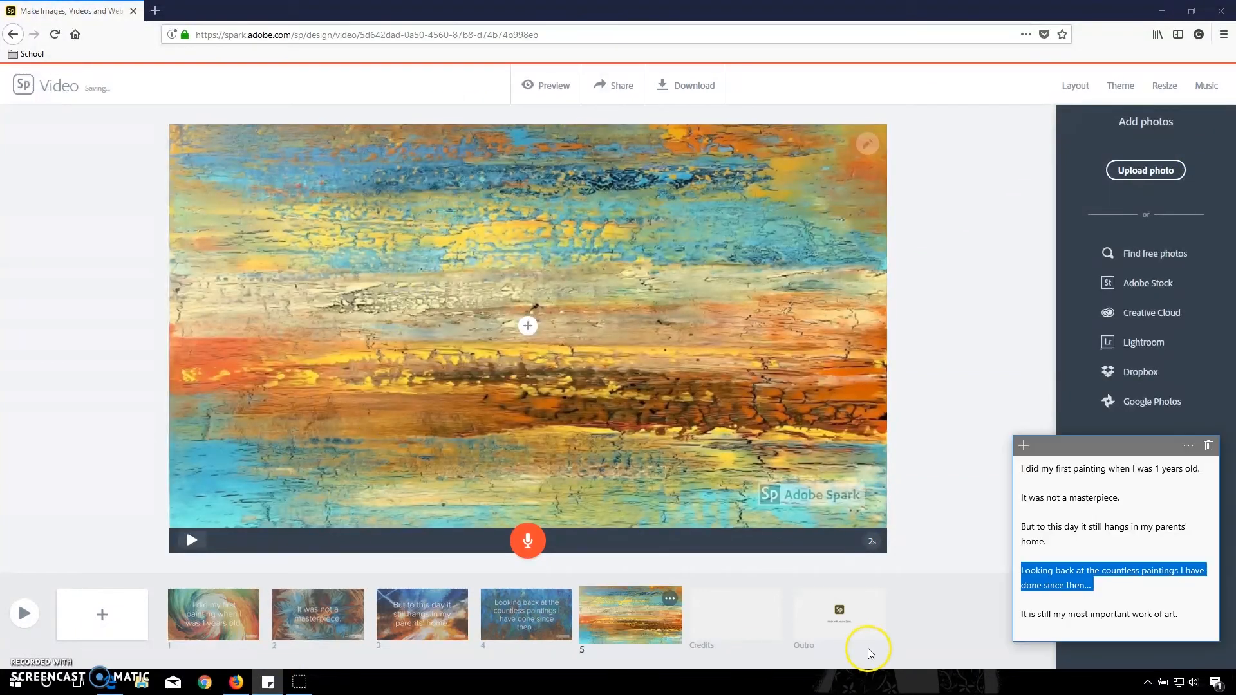
left_click_drag(1198, 612, 1018, 614)
key("ctrl+c")
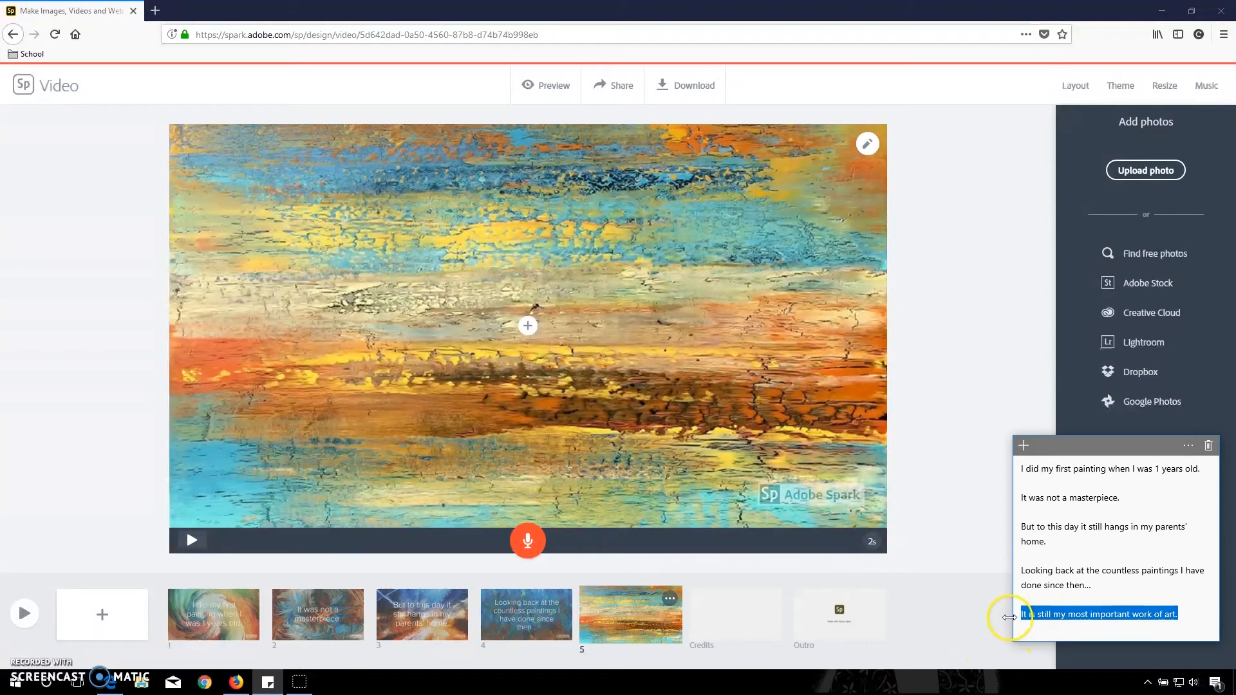
left_click(527, 329)
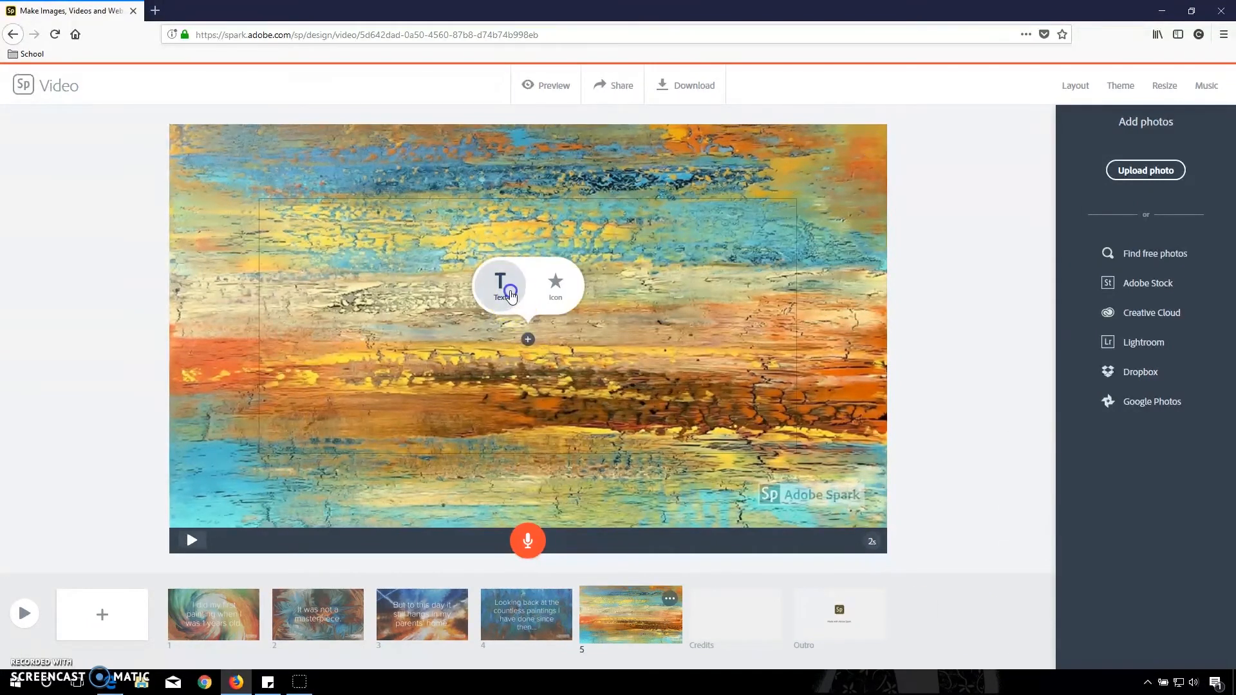
left_click(500, 284)
key("ctrl+v")
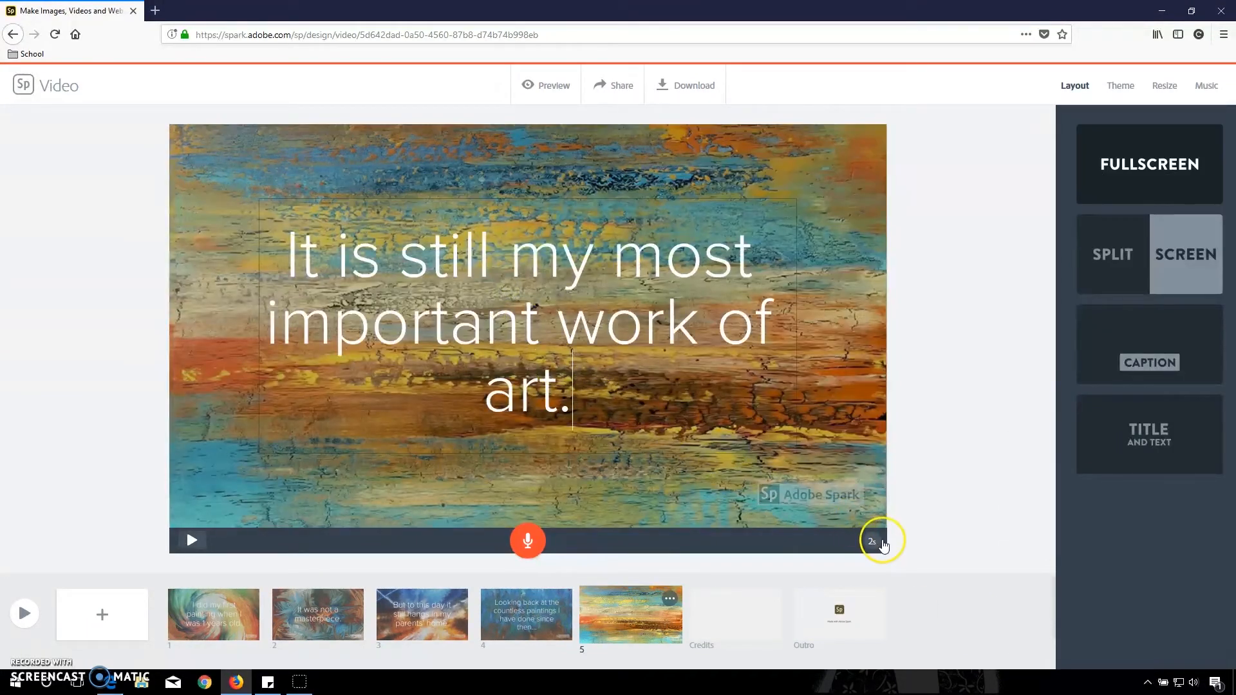
left_click(872, 540)
left_click_drag(813, 541, 820, 544)
left_click(929, 501)
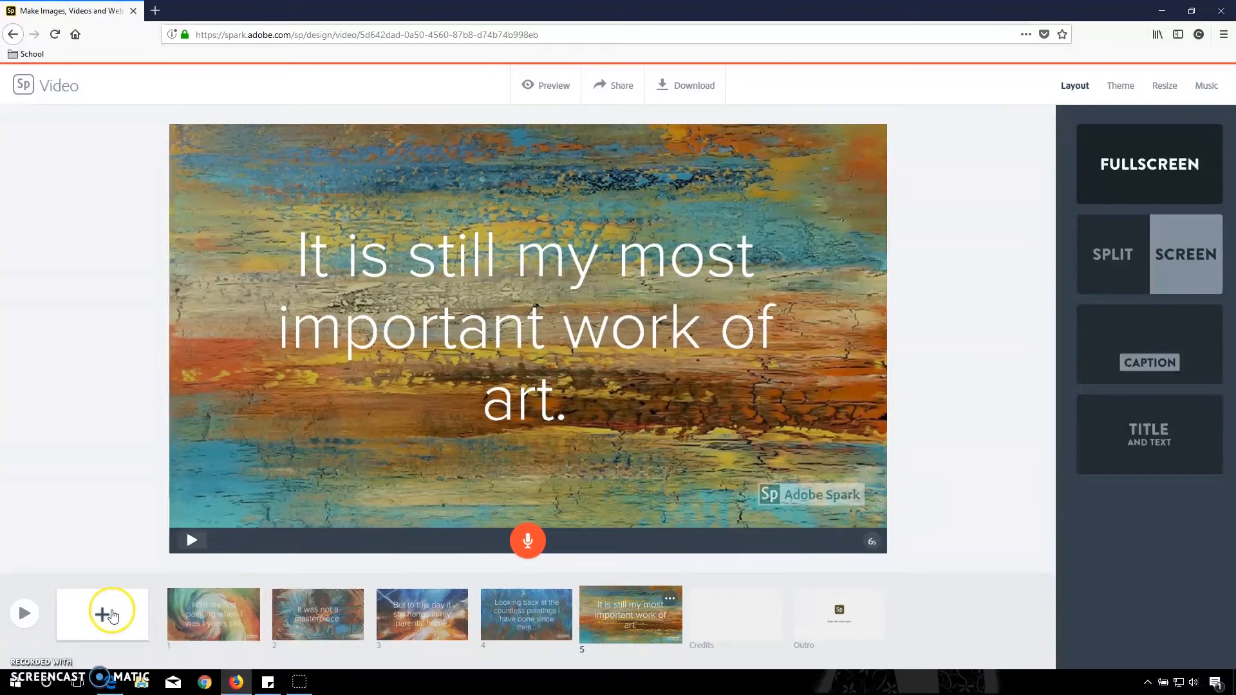
Step: Add a new blank slide and move it ahead of all the others as slide 1
left_click(103, 615)
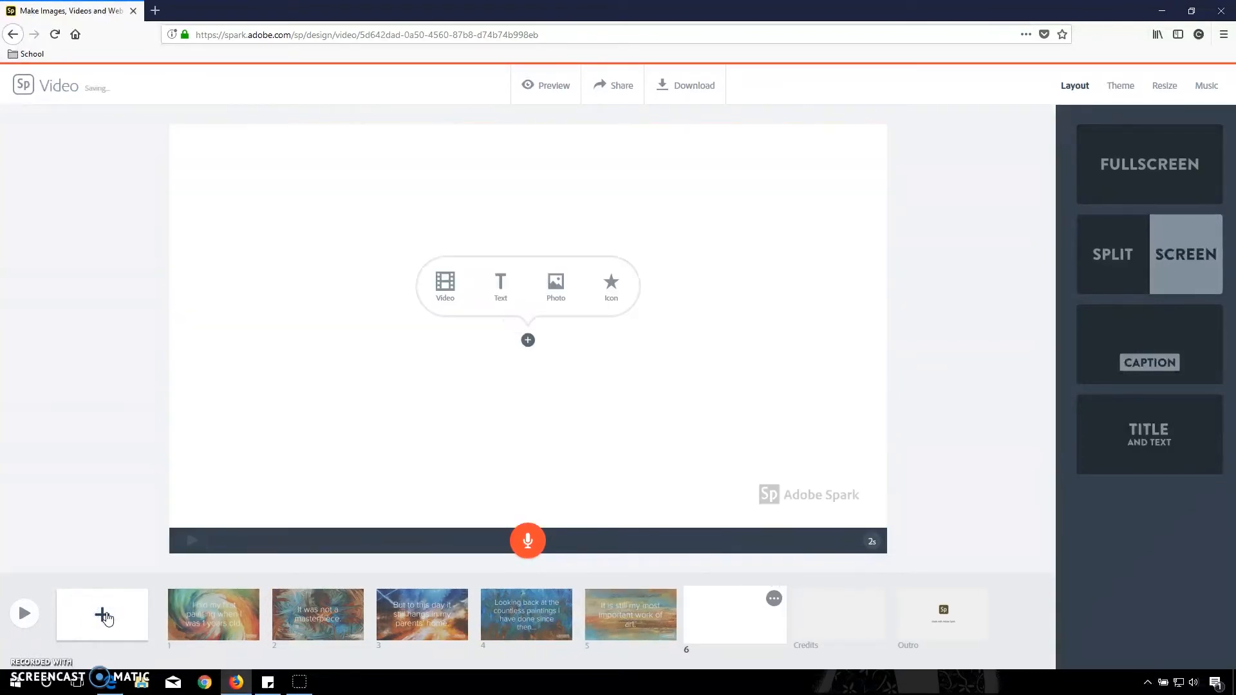
left_click_drag(741, 619, 535, 617)
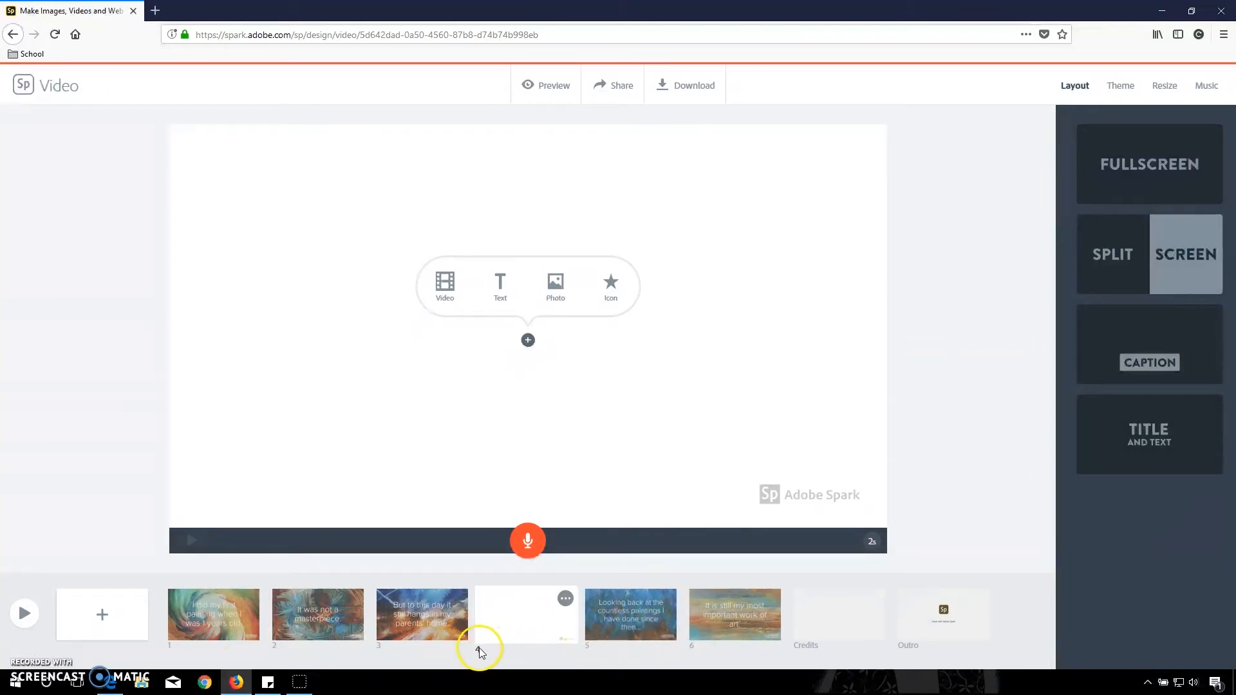
left_click(524, 617)
left_click_drag(524, 616, 232, 609)
Step: Add a title text on the new slide 1 naming it as the storyteller's Story, and set the slide's duration to 6 seconds
left_click(500, 286)
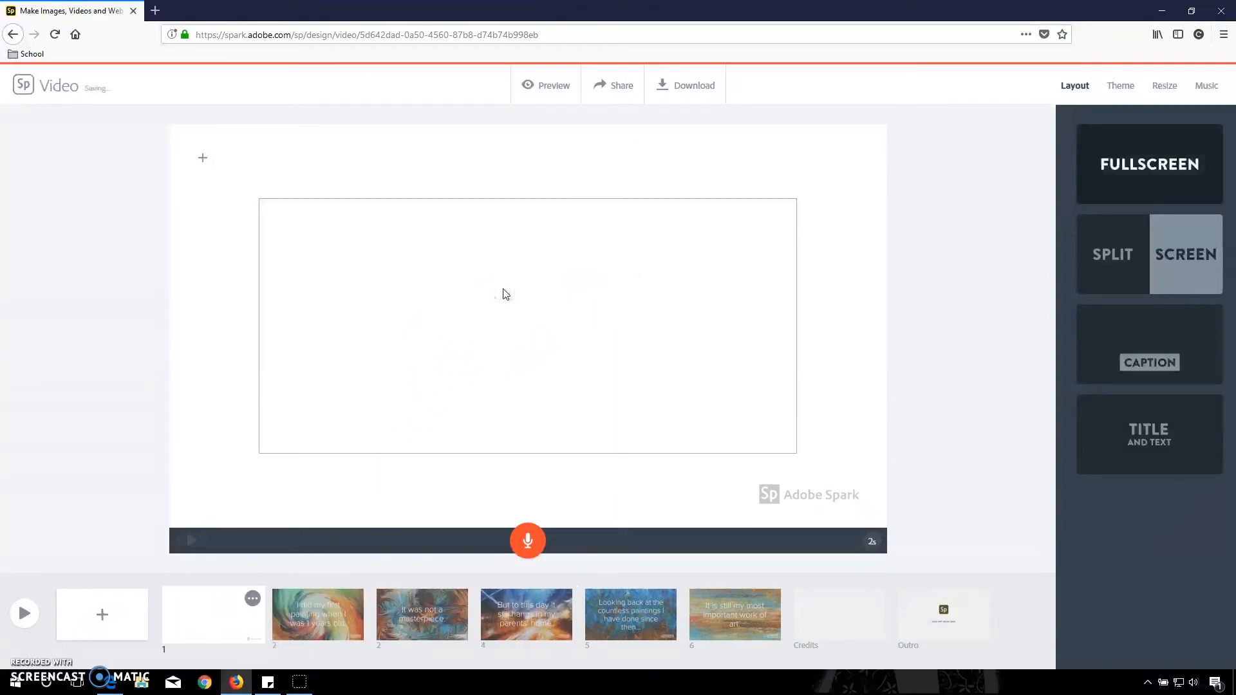
type("Leo's Story")
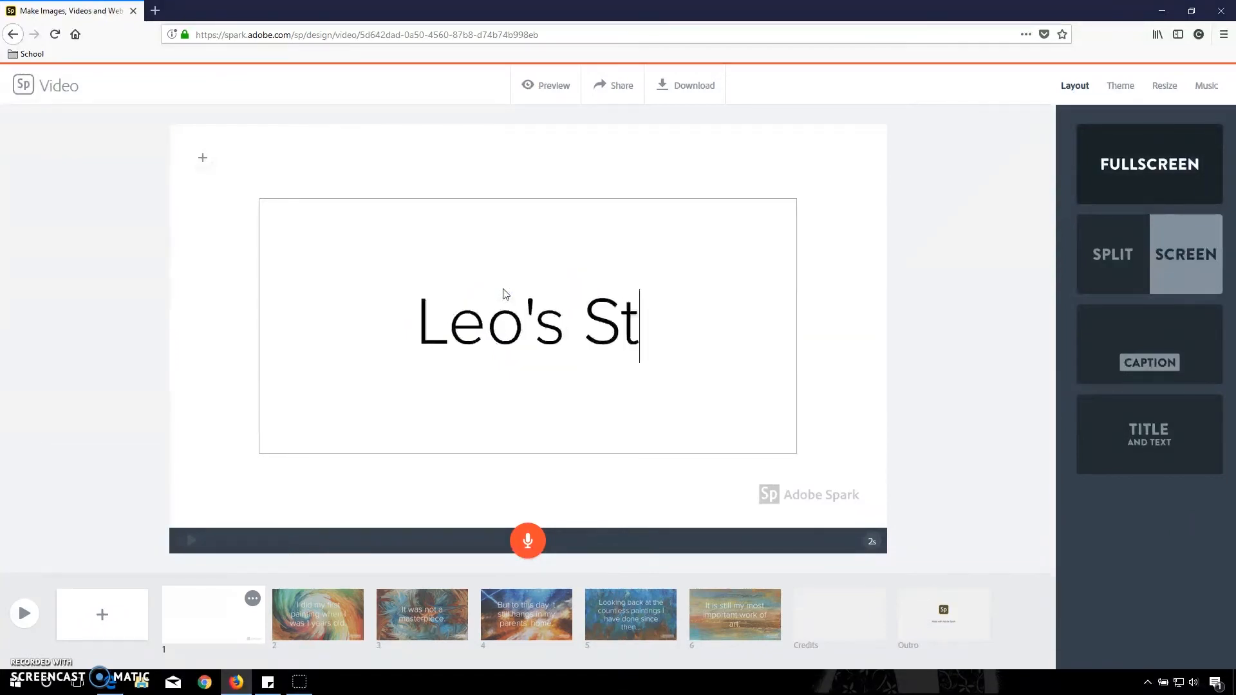
left_click(872, 541)
left_click_drag(815, 544, 822, 544)
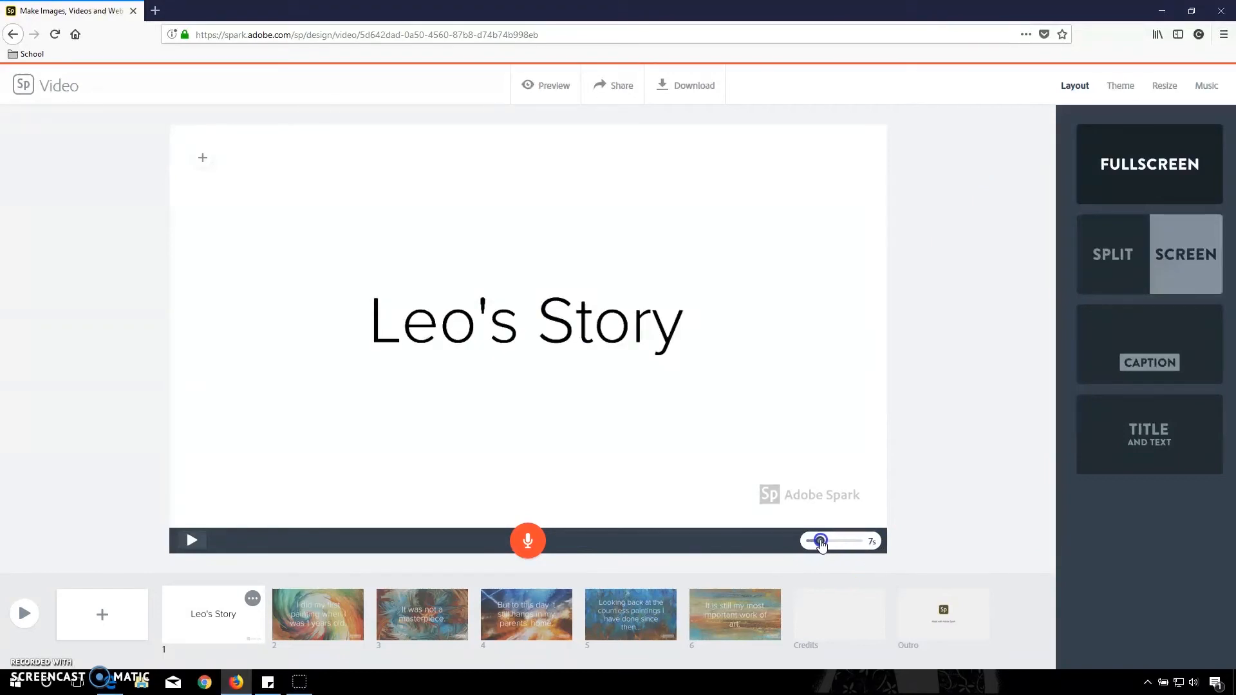
left_click(963, 475)
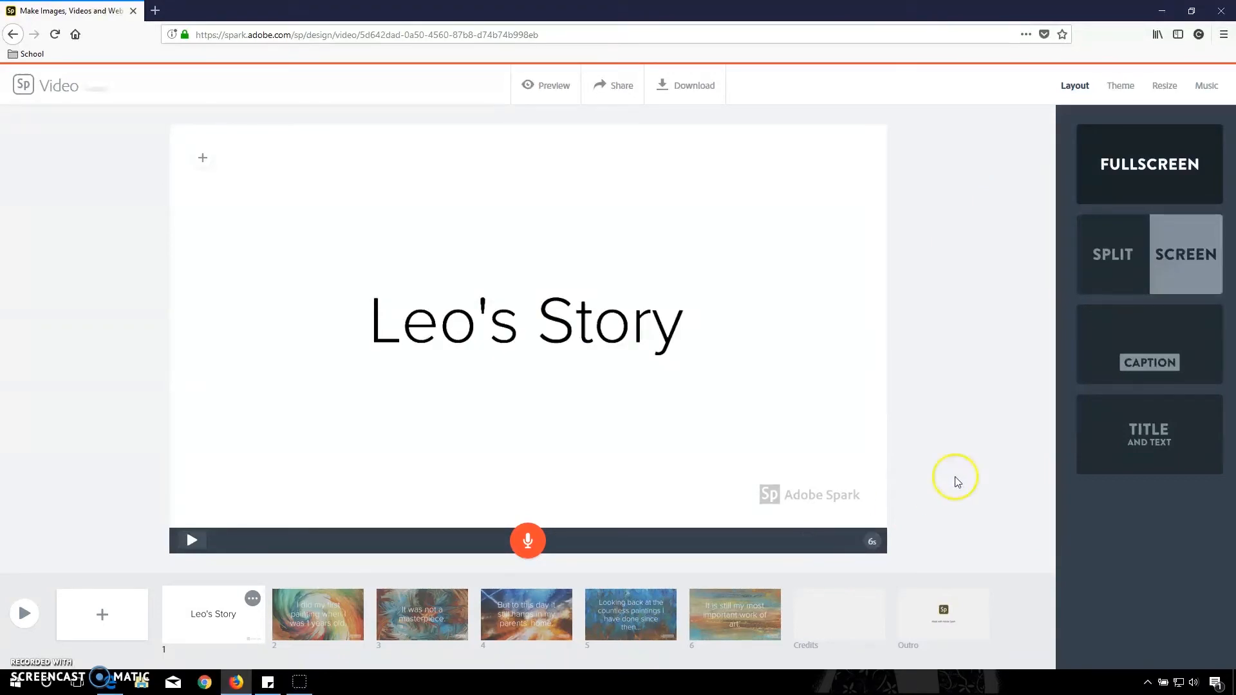
Step: Review slides 2 to 6 one after another to check their photos, texts and durations
left_click(318, 615)
left_click(424, 615)
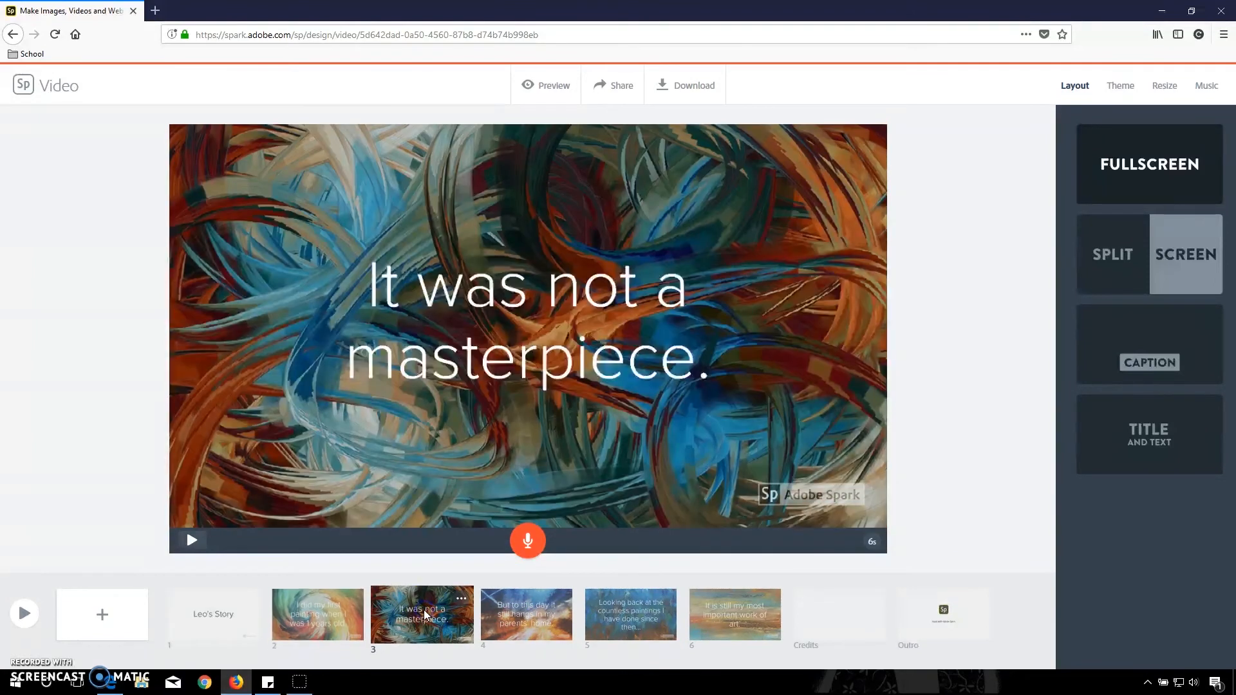
left_click(527, 615)
left_click(597, 615)
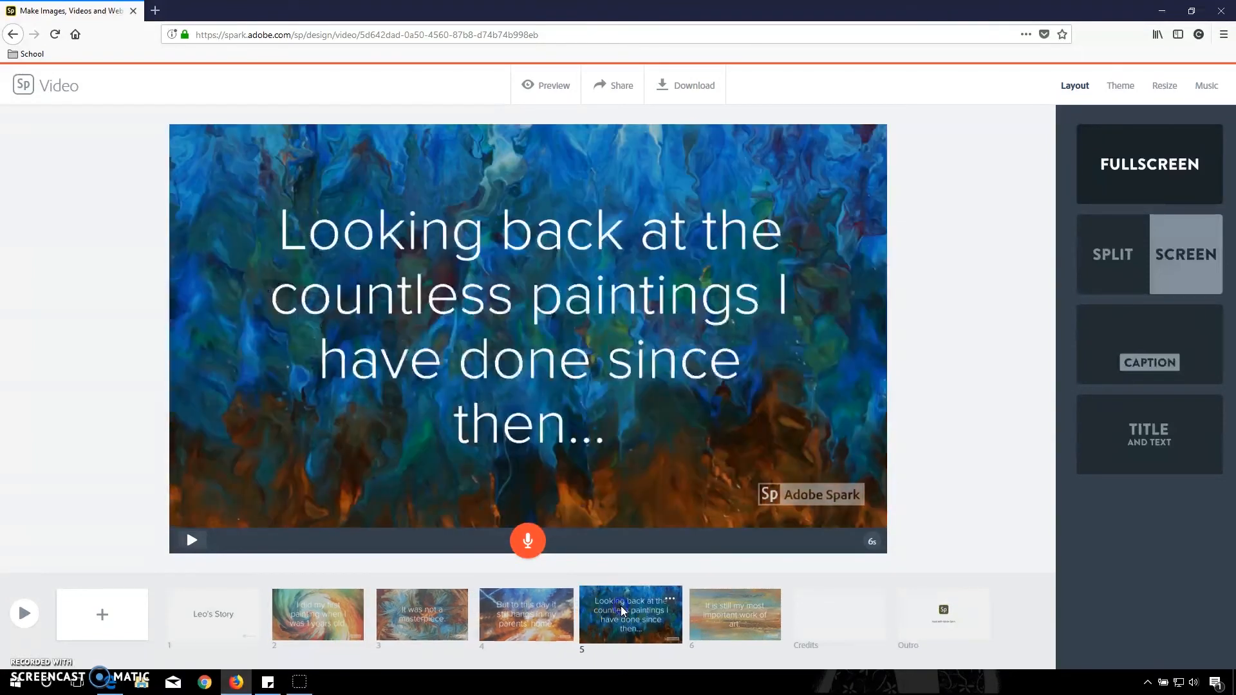
left_click(729, 609)
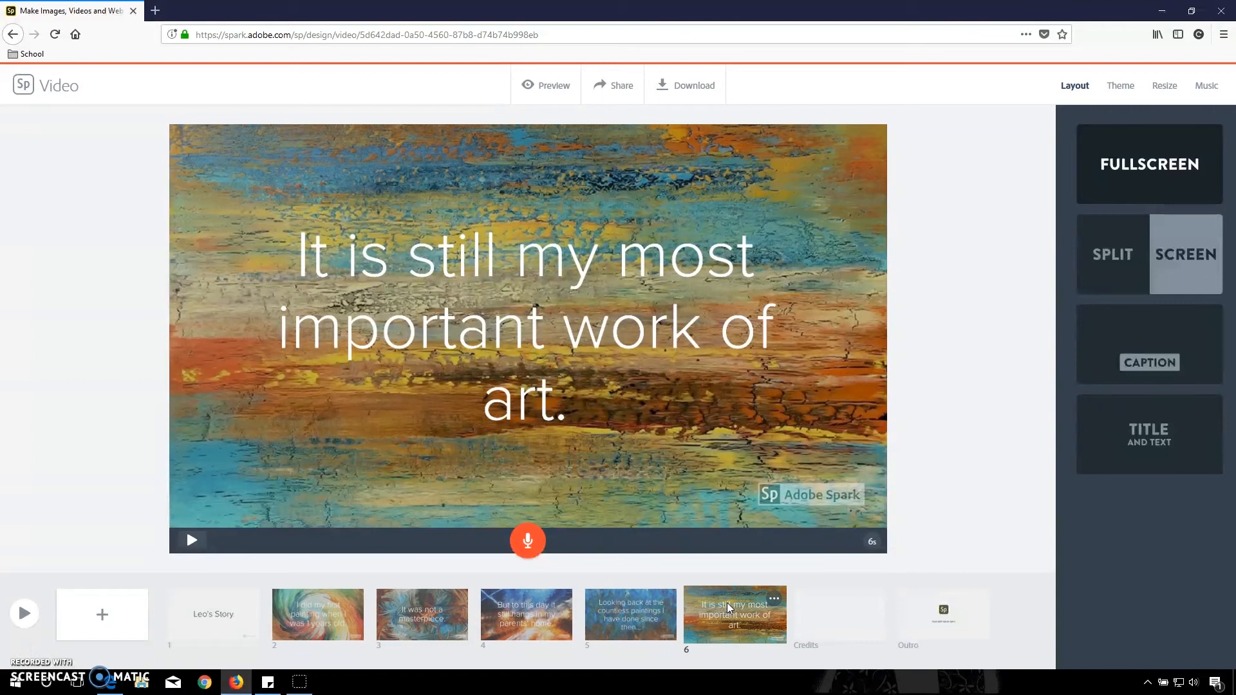
left_click(725, 611)
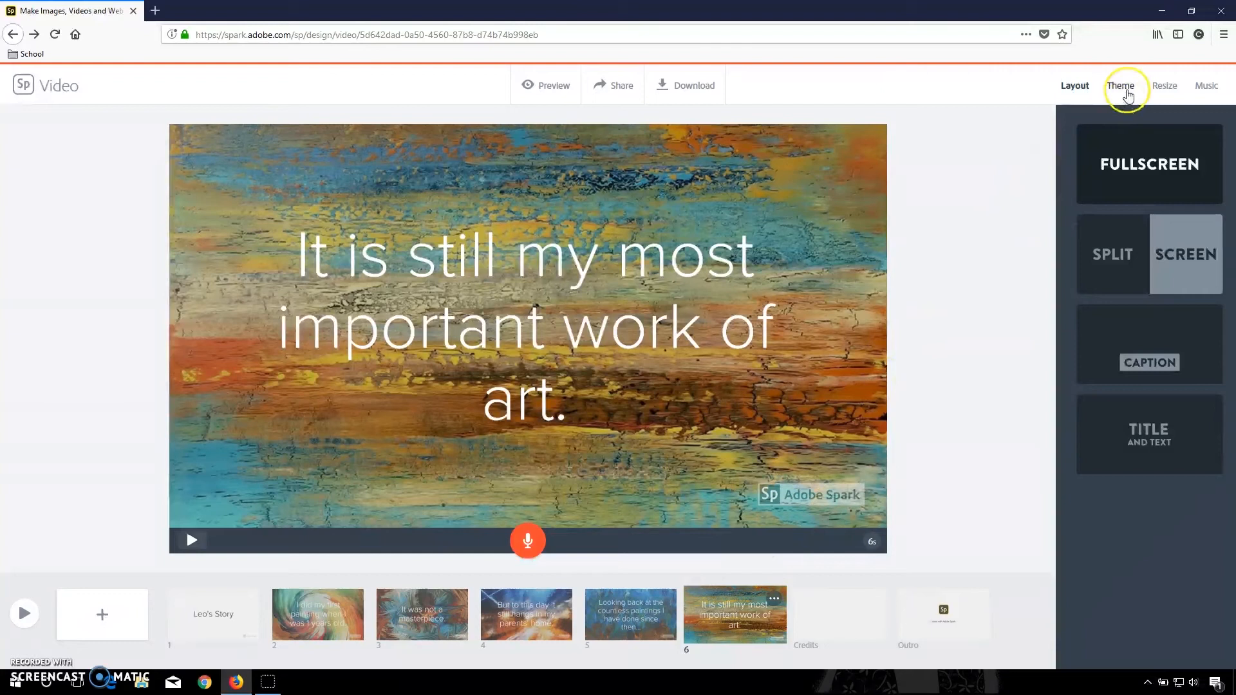
Step: Try the Sage theme on the video and replace it with the Noir theme
left_click(1128, 96)
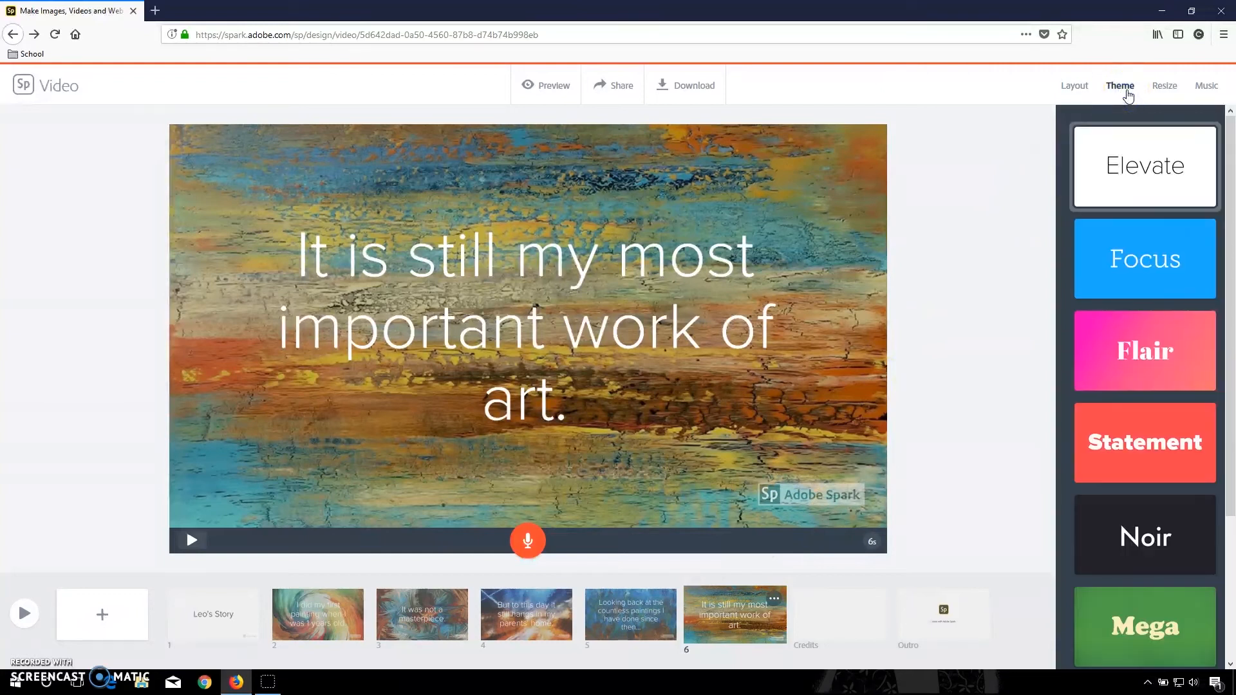
scroll(1145, 399, "down", 3)
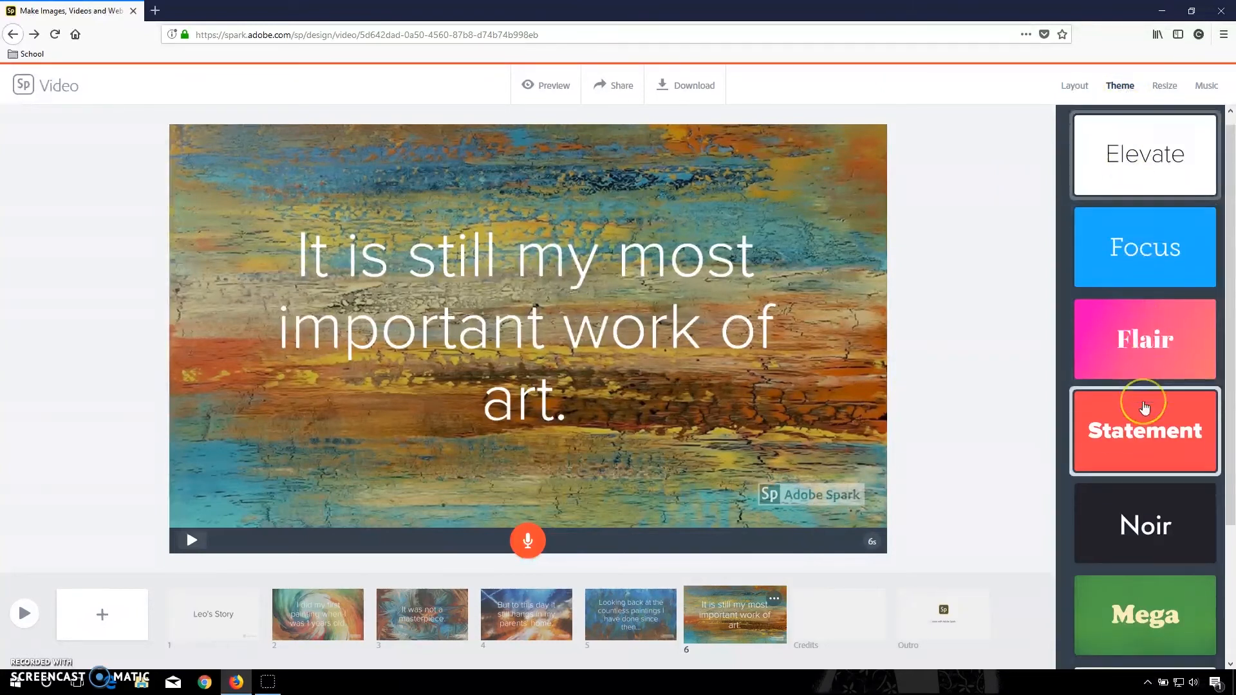
left_click(1144, 394)
left_click(1145, 408)
left_click(1159, 541)
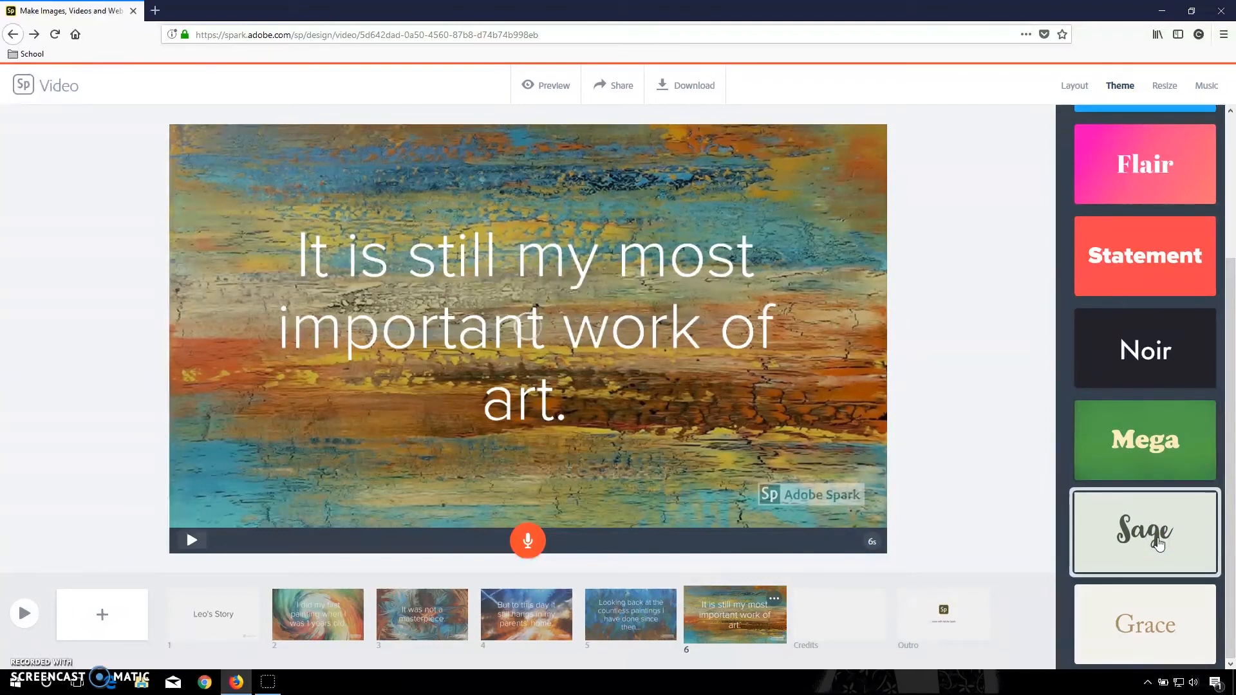
left_click(1159, 543)
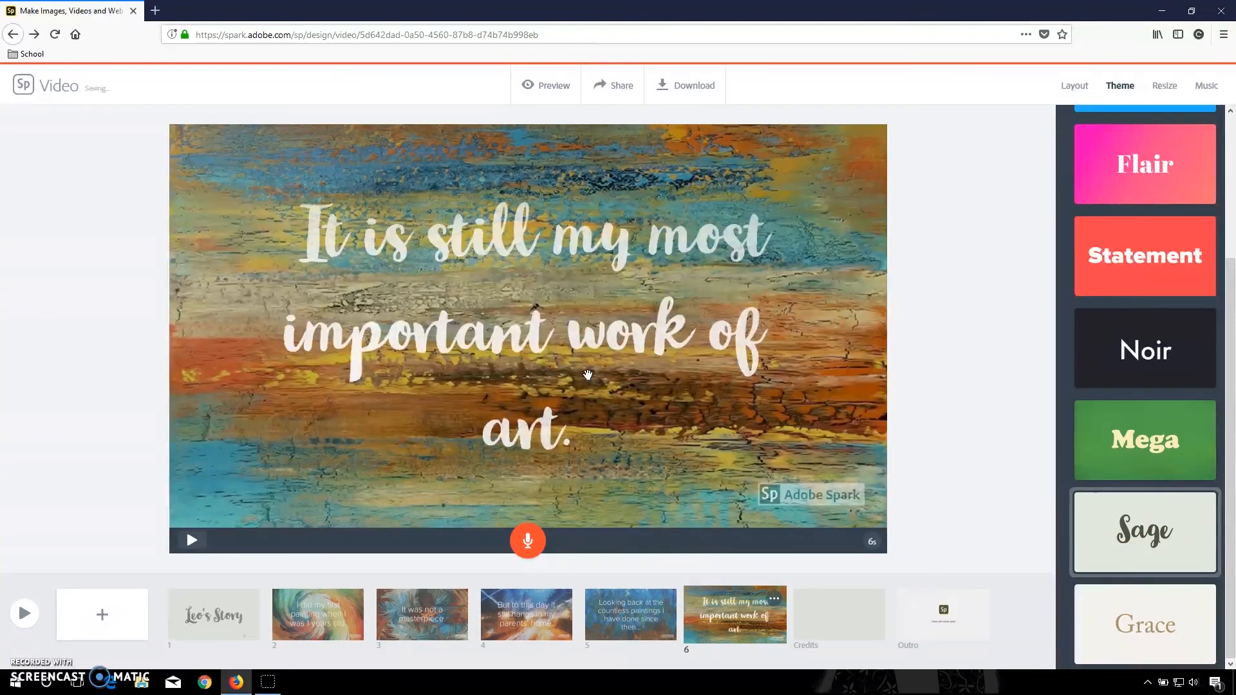
left_click(597, 371)
left_click(1161, 348)
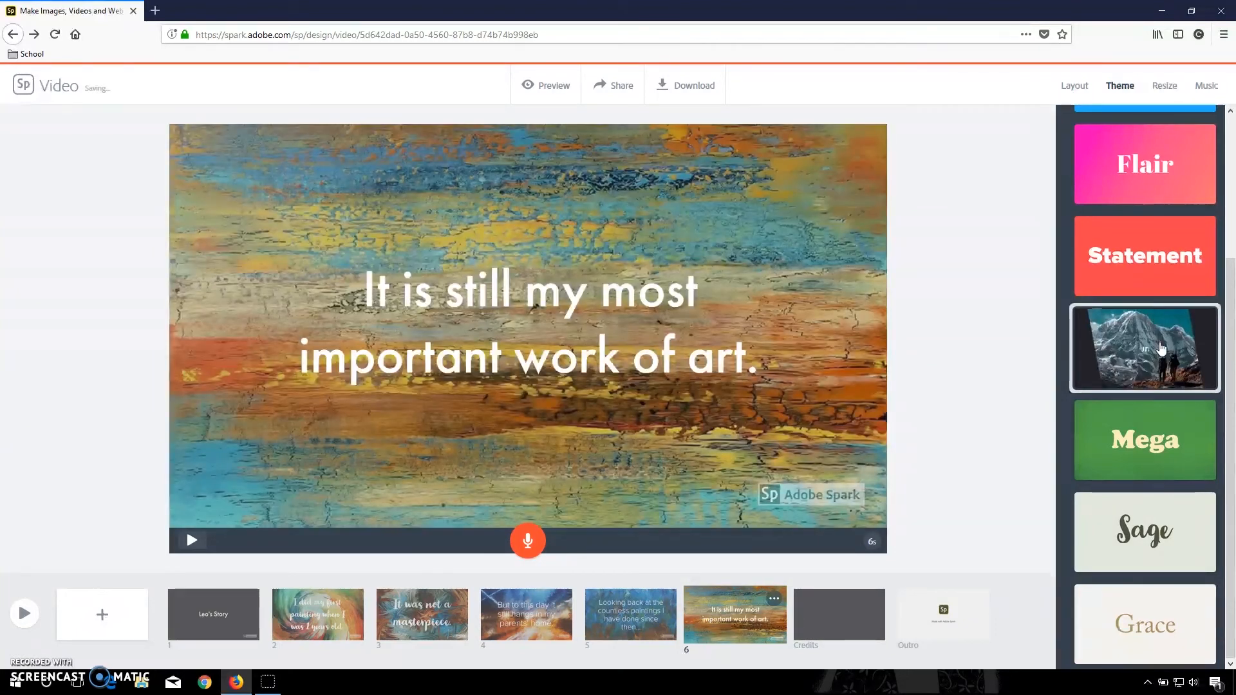
Step: Try the Square format for the video and return it to Widescreen
left_click(1162, 86)
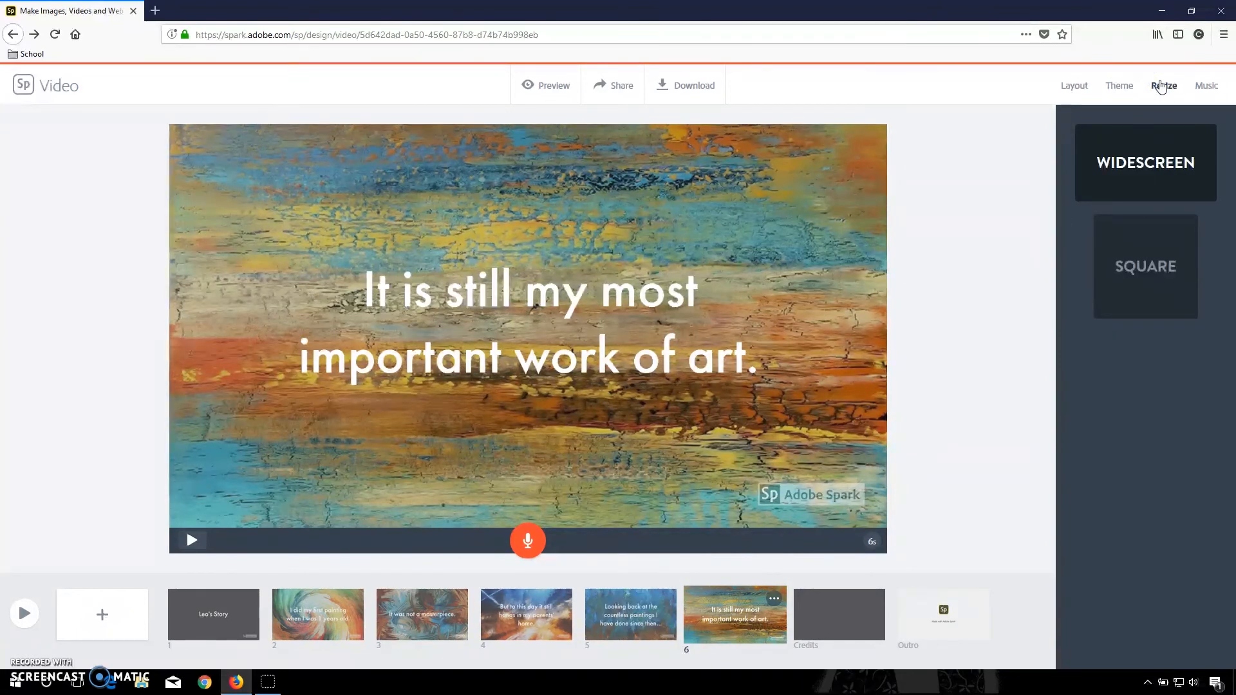
left_click(1150, 264)
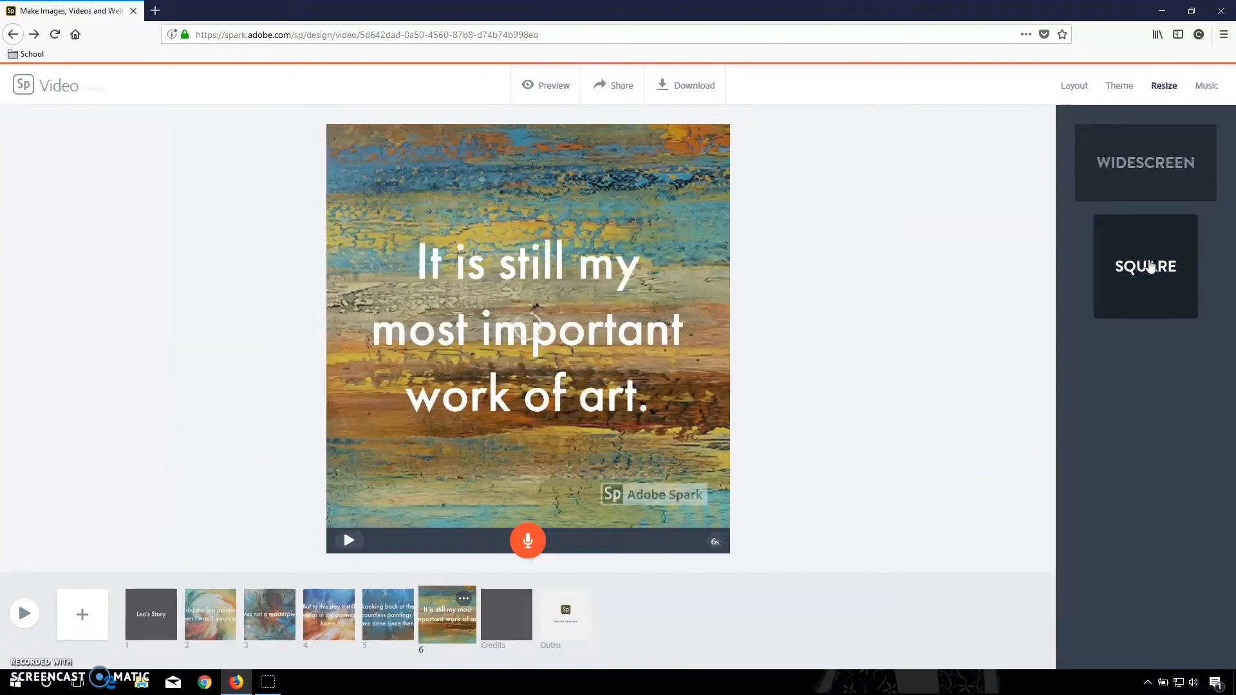
left_click(1122, 171)
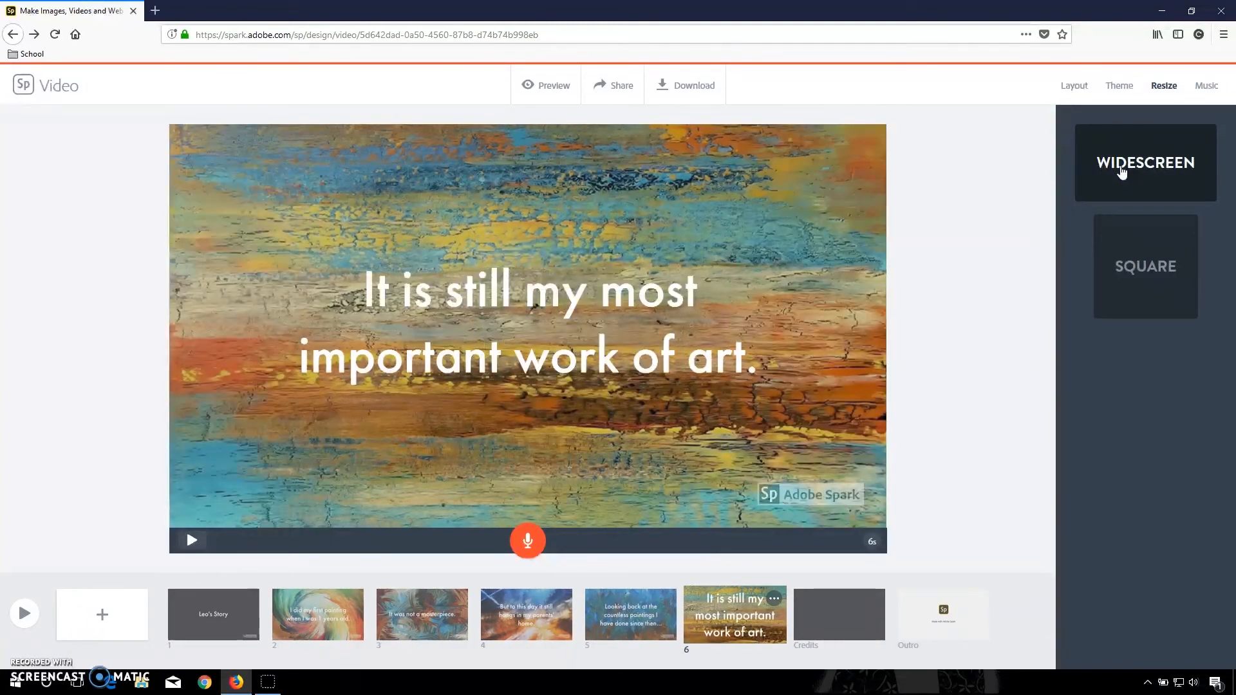
Step: Browse the available background music tracks across the mood categories
left_click(1205, 87)
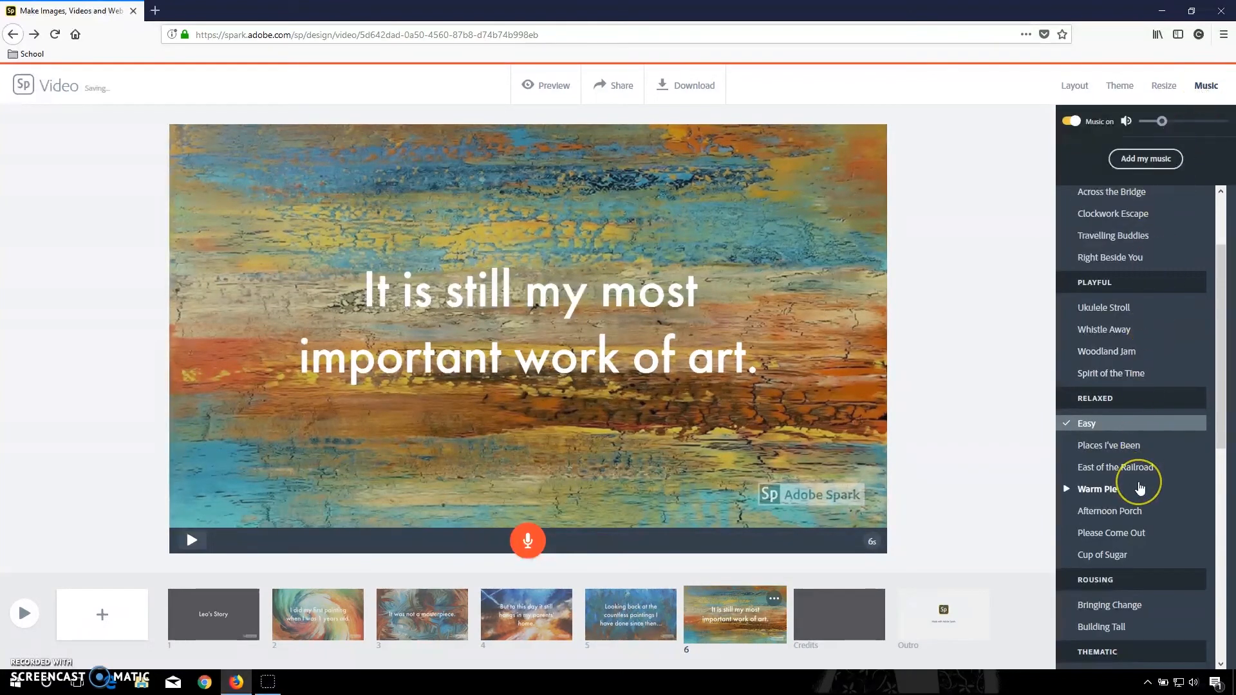
scroll(1140, 488, "down", 3)
scroll(1140, 488, "down", 2)
scroll(1141, 488, "up", 7)
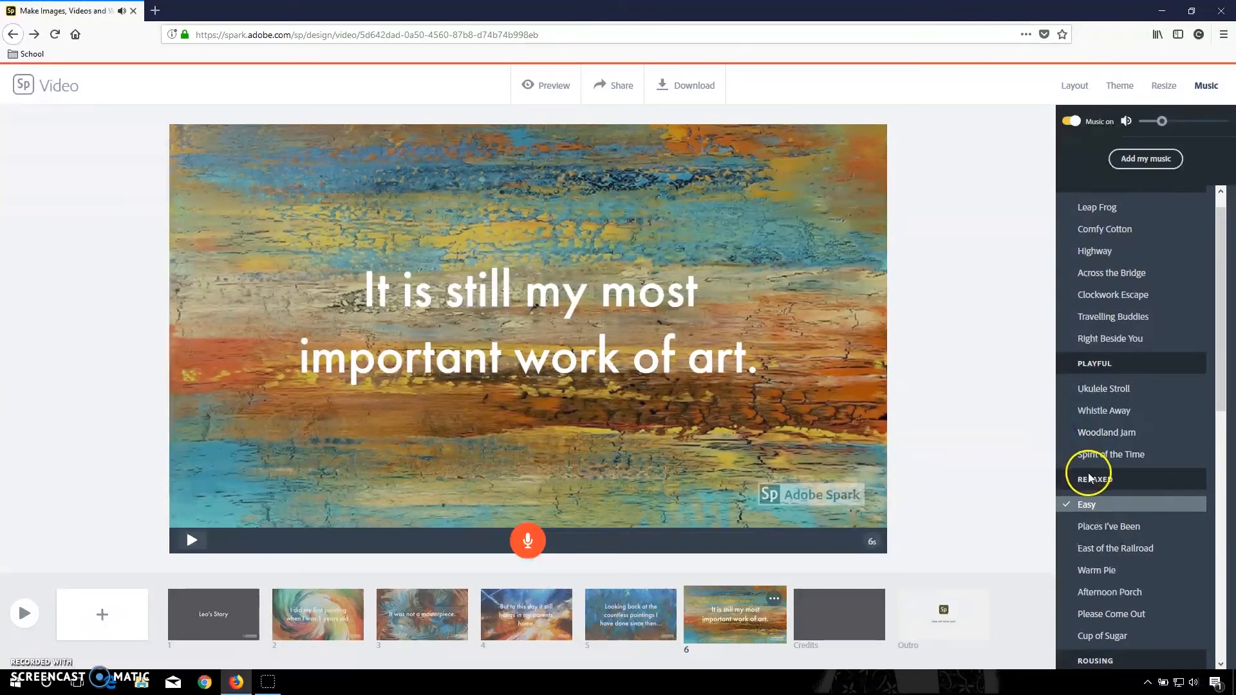
scroll(1089, 473, "down", 4)
scroll(1090, 477, "down", 2)
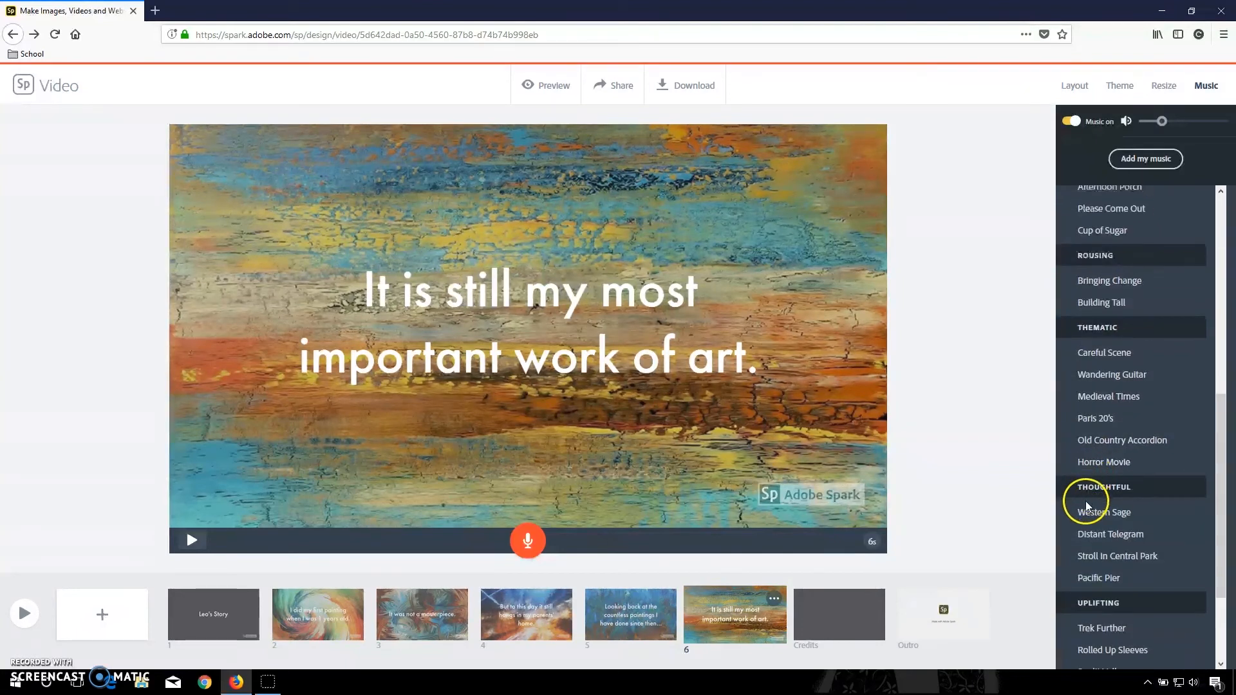
Step: Listen to the Distant Telegram track in the Thoughtful category and set it as the video's background music
left_click(1066, 537)
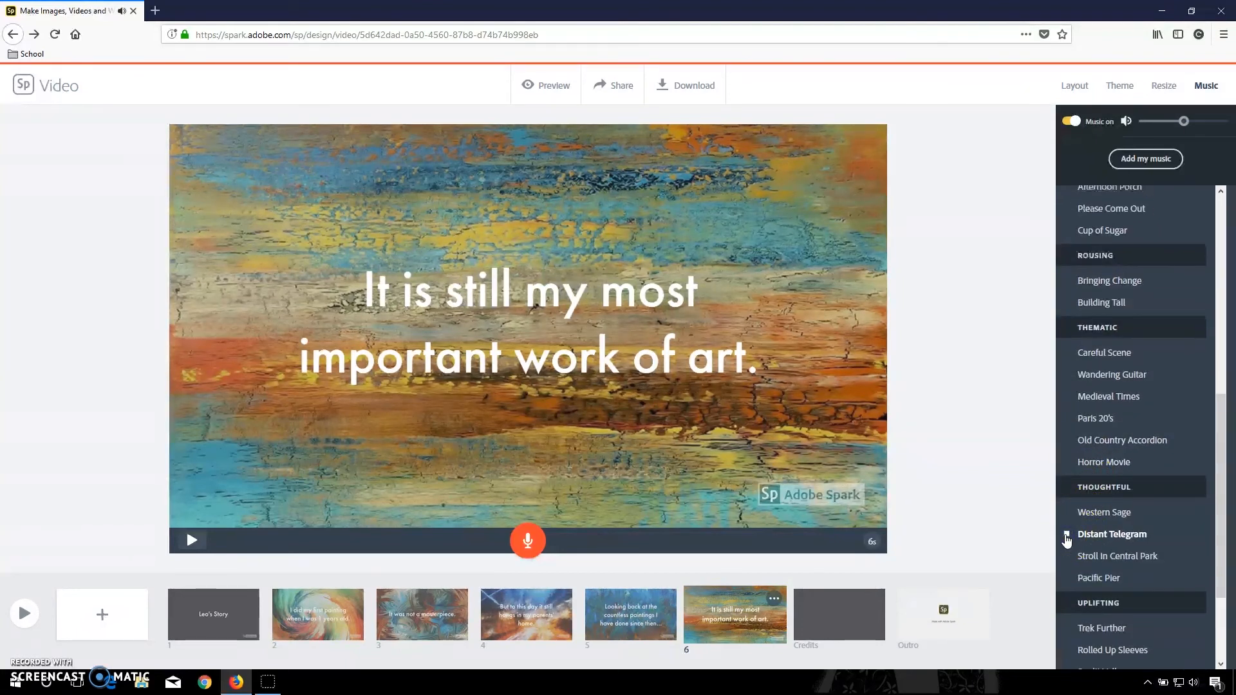
left_click(1109, 536)
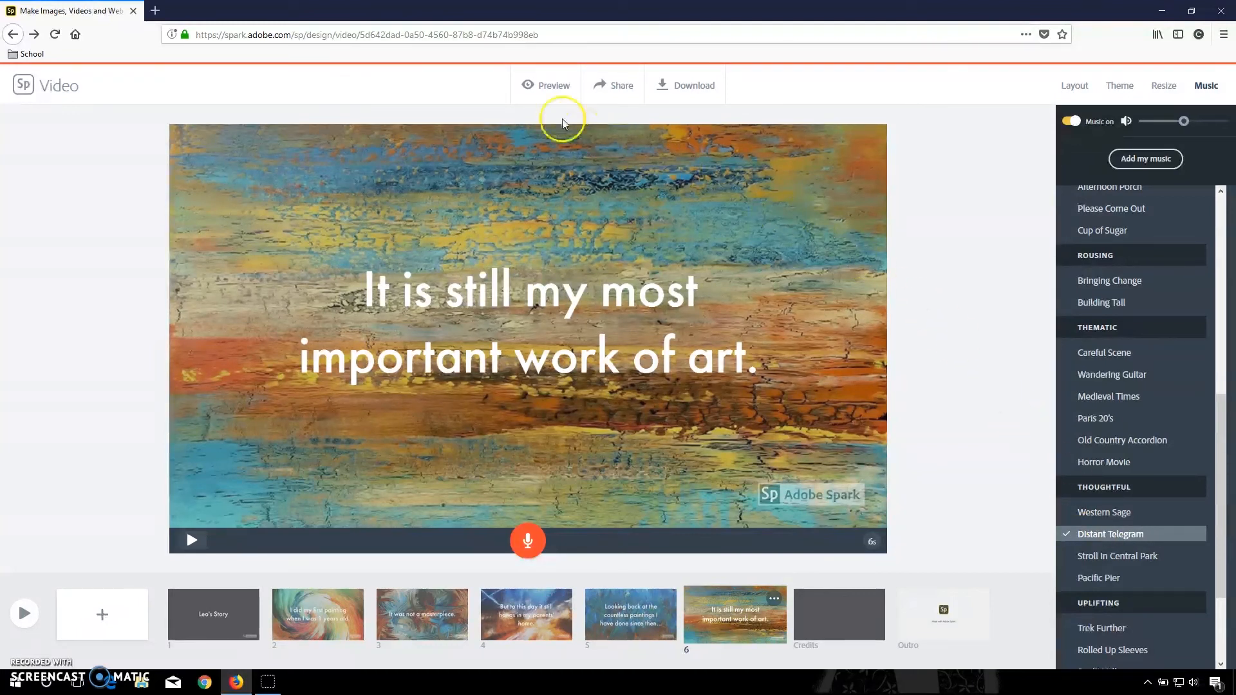
Step: Open the full video preview and look over the publish and share options, closing them without creating a link
left_click(550, 88)
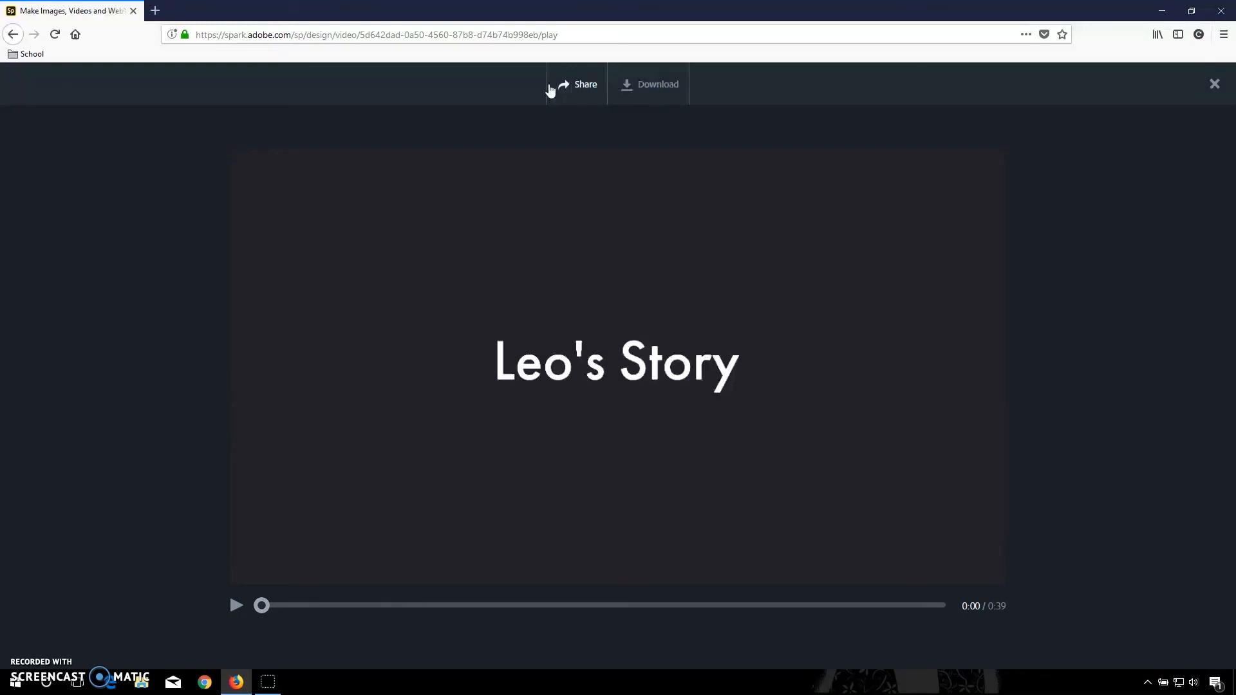
left_click(573, 86)
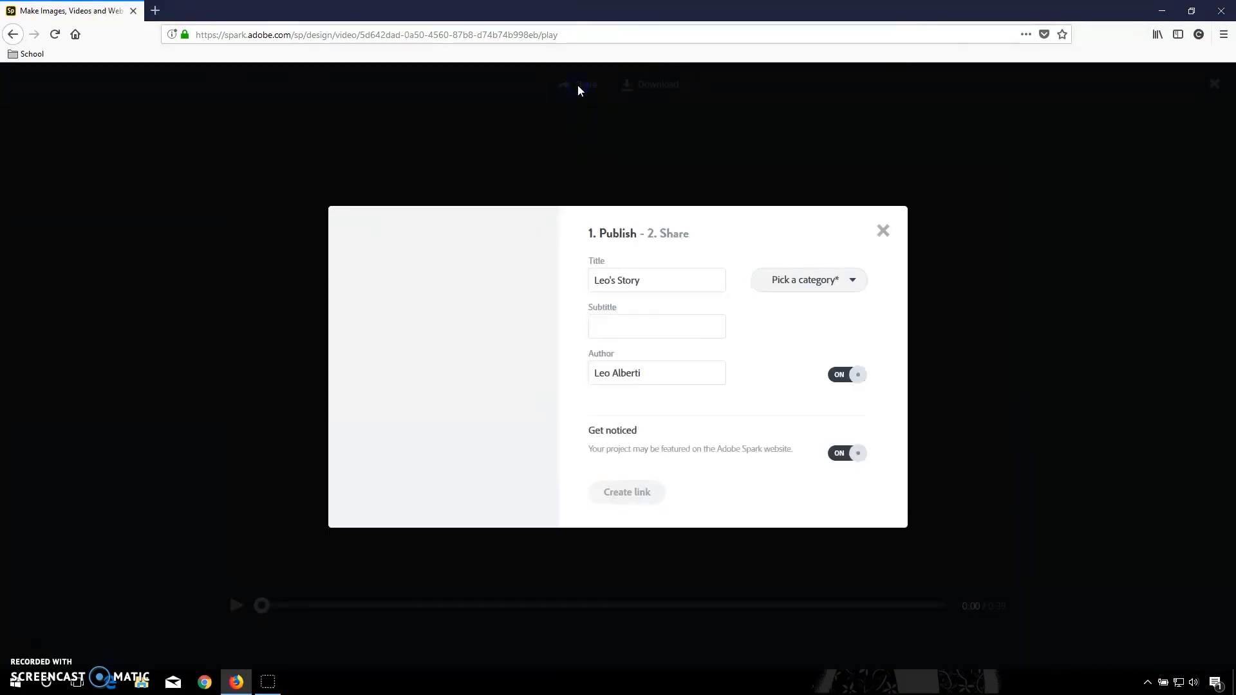
left_click(644, 239)
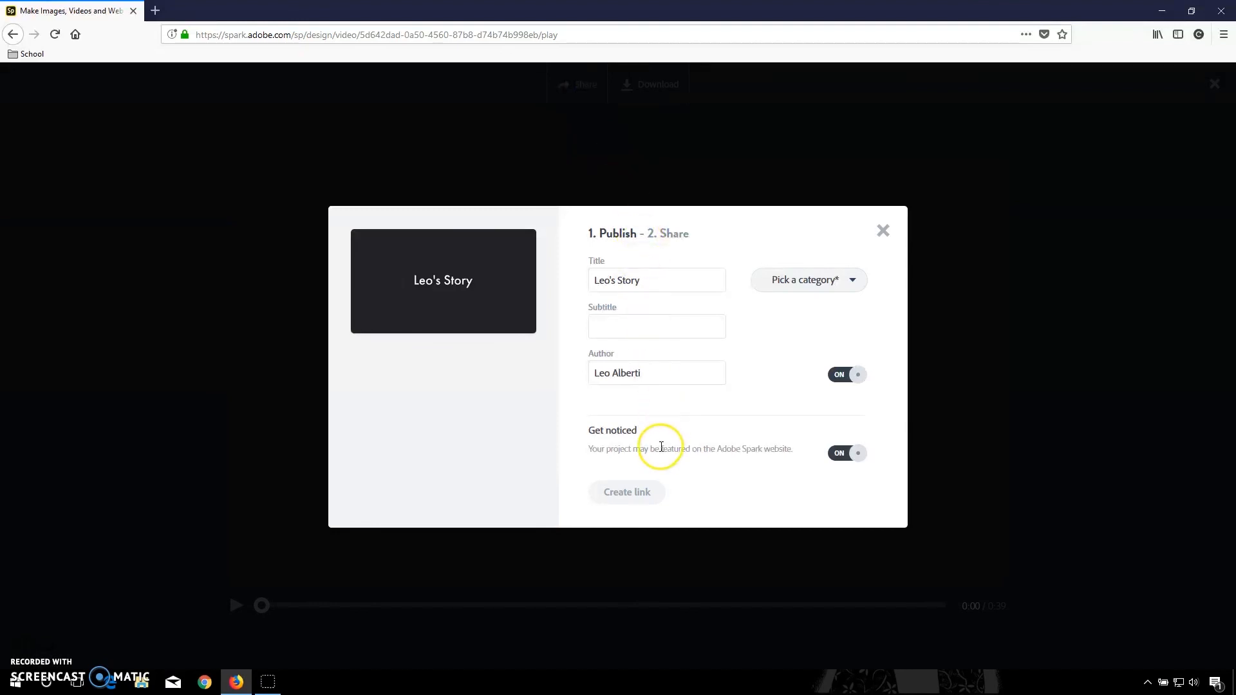
left_click(883, 231)
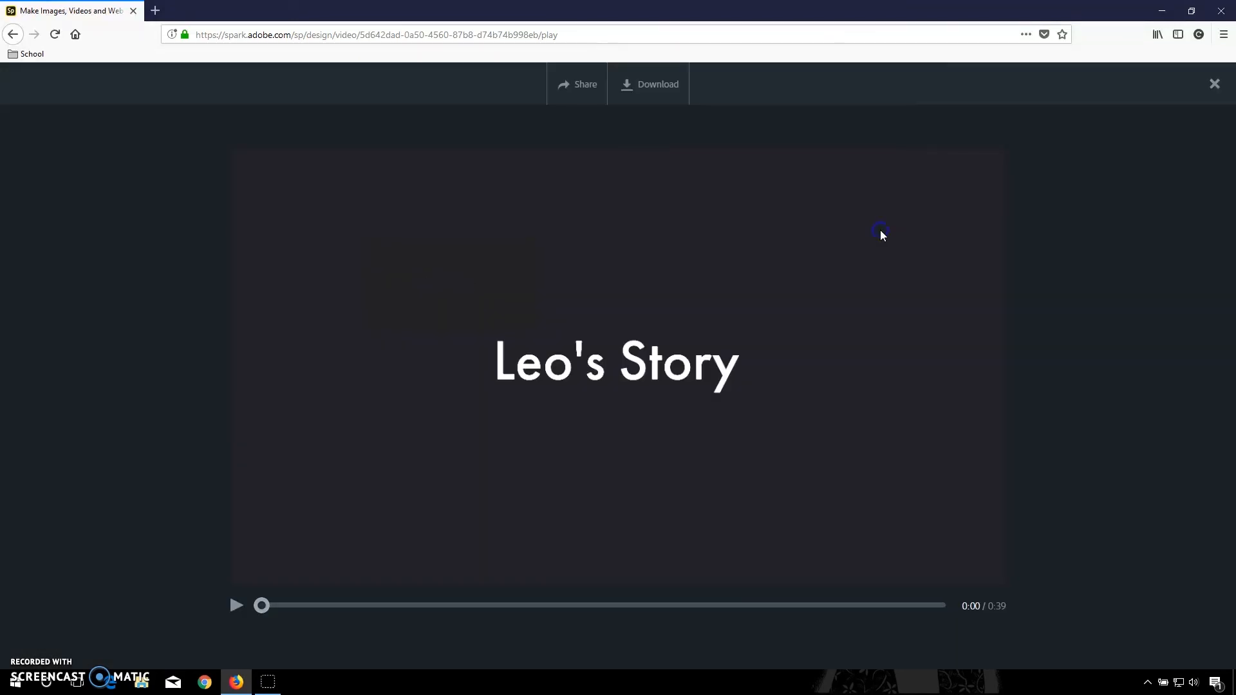